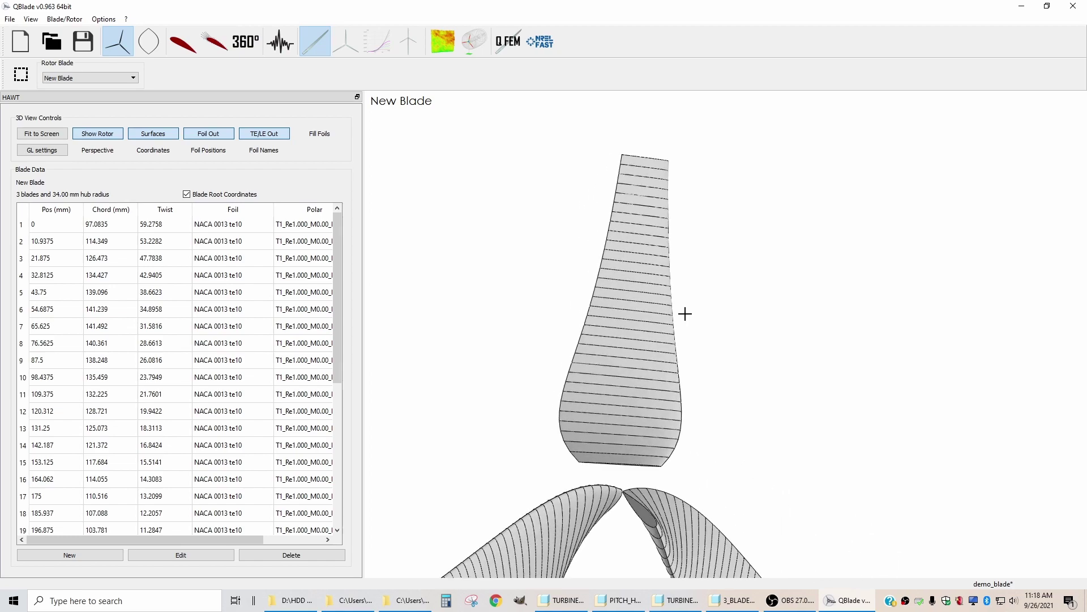
Step: Zoom and orbit the QBlade rotor, snapping to a front view, then back to perspective
scroll(592, 379, up, 5)
drag(593, 276, 614, 299)
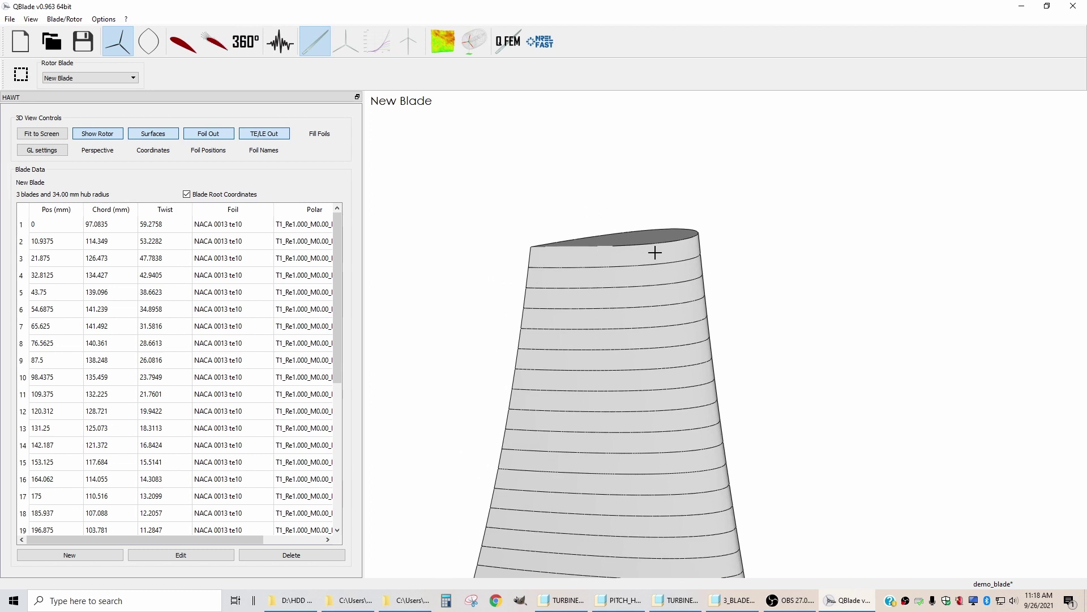
scroll(526, 243, up, 2)
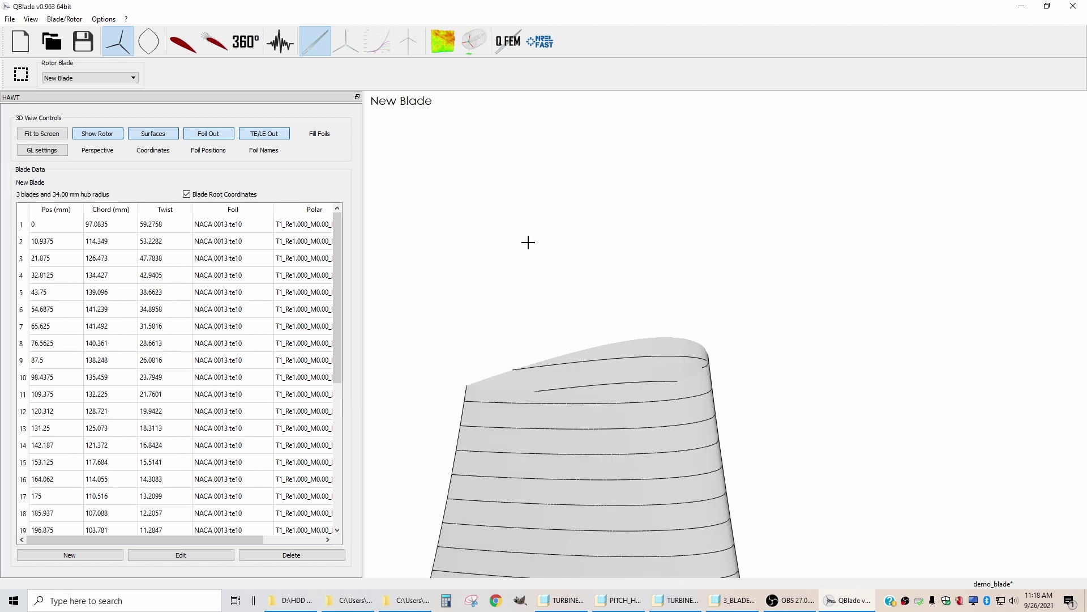
scroll(476, 390, down, 3)
scroll(598, 222, down, 2)
scroll(685, 290, down, 3)
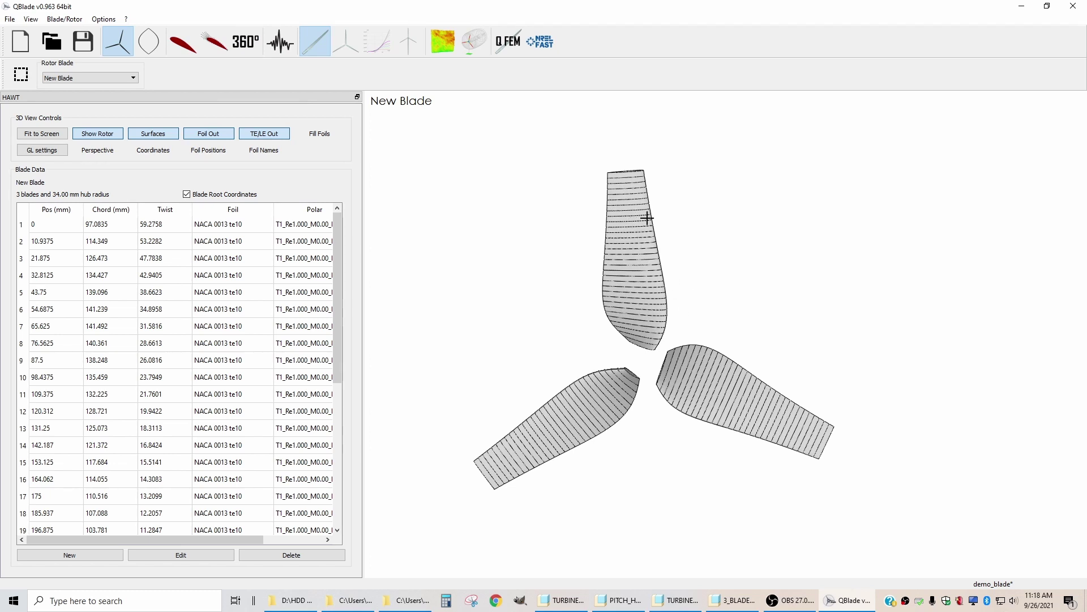
drag(648, 259, 620, 228)
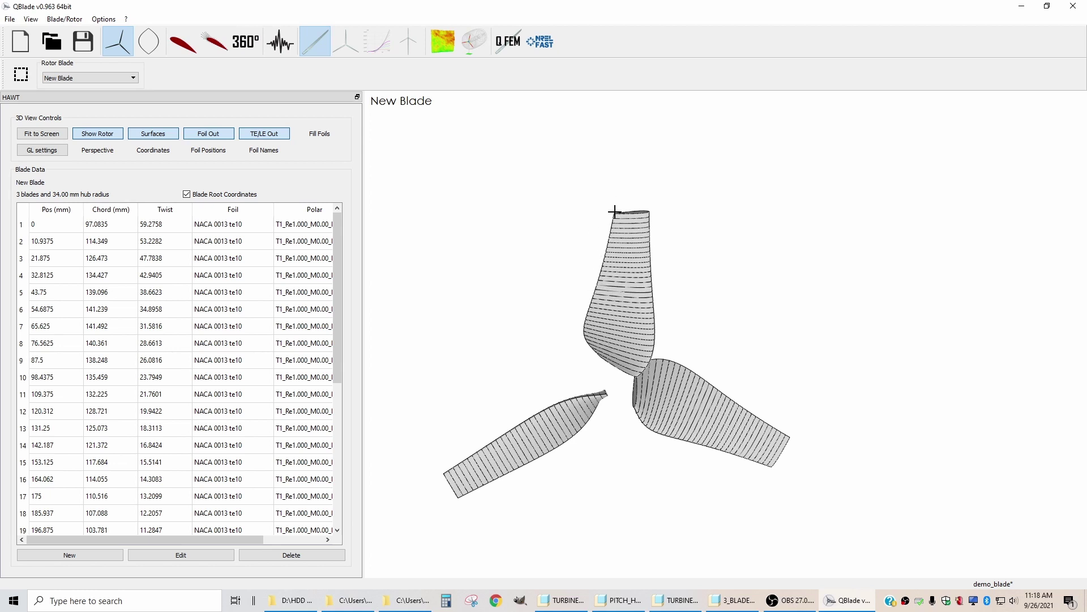
scroll(614, 213, up, 3)
right_drag(602, 221, 636, 240)
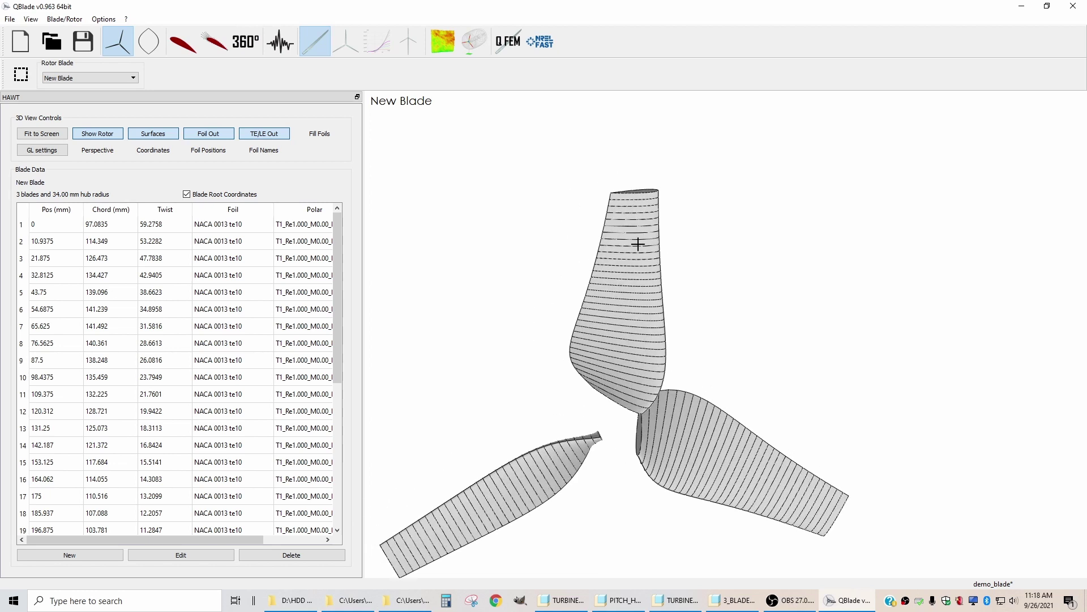
scroll(637, 242, down, 3)
double_click(647, 315)
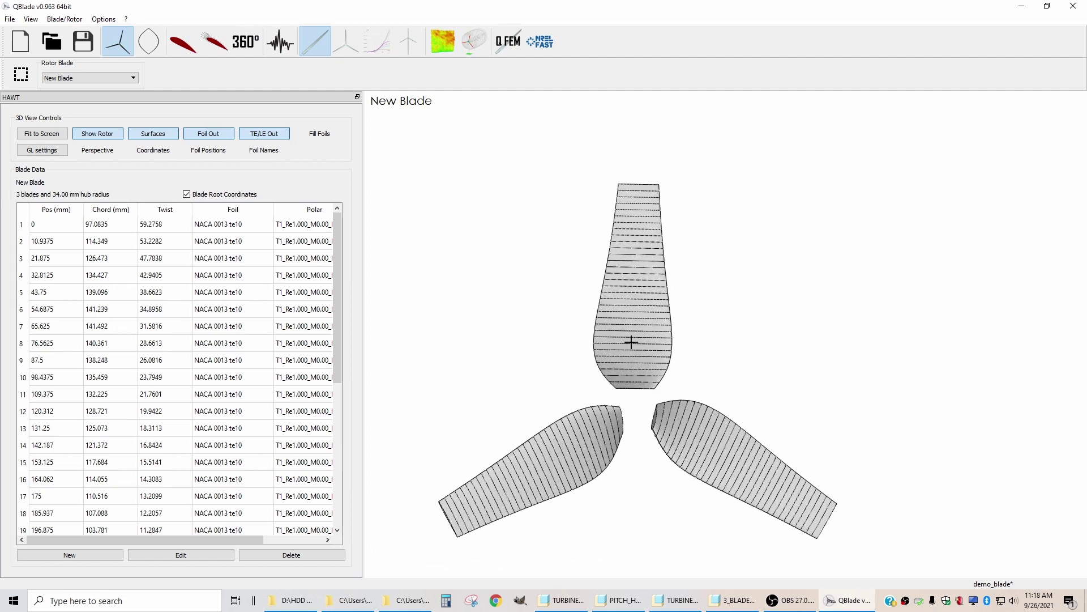
drag(632, 350, 589, 317)
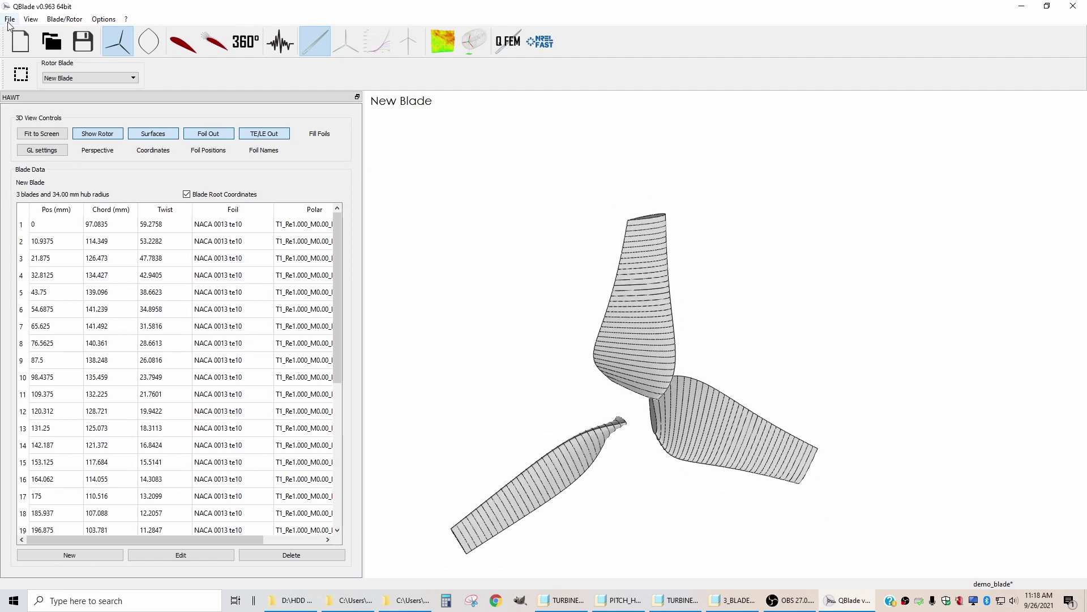
Step: Save the 3D blade STL export as New_Blade.stl in D:\HDD Data\3D printing\wind turbine
click(65, 19)
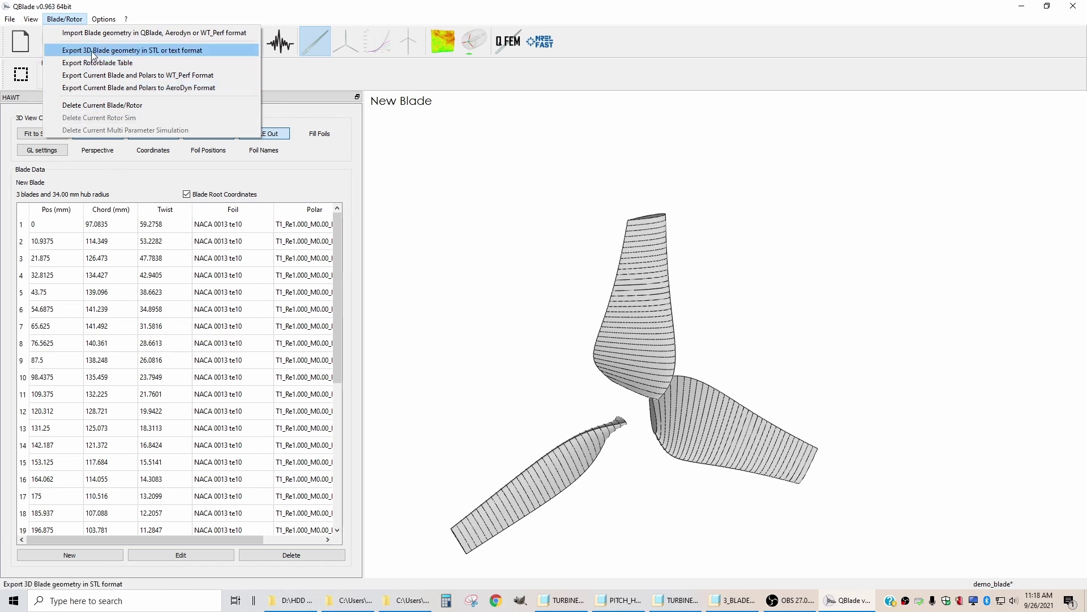
click(167, 51)
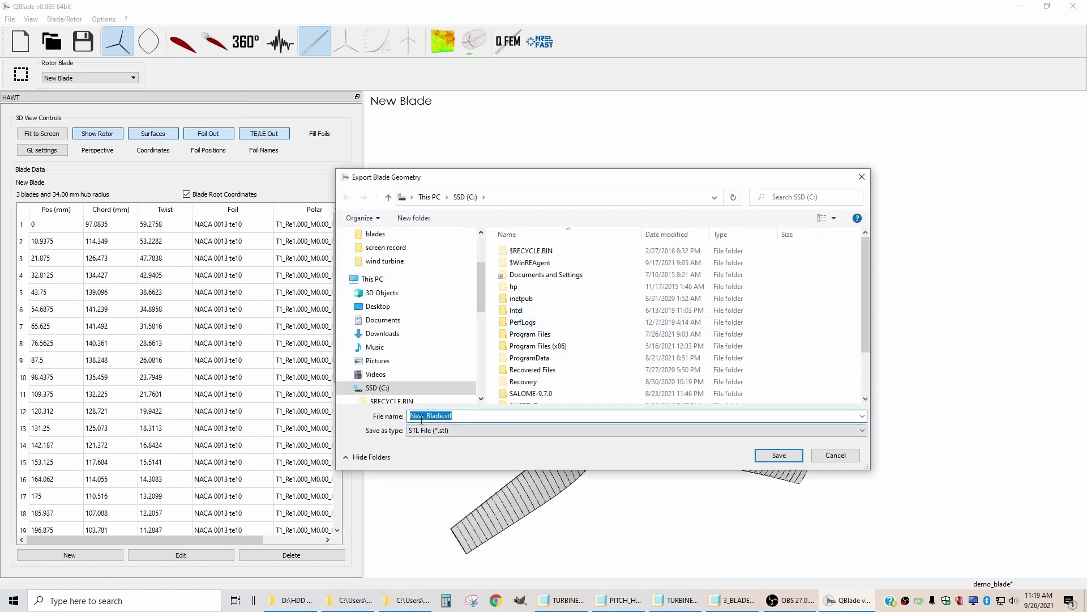
click(386, 262)
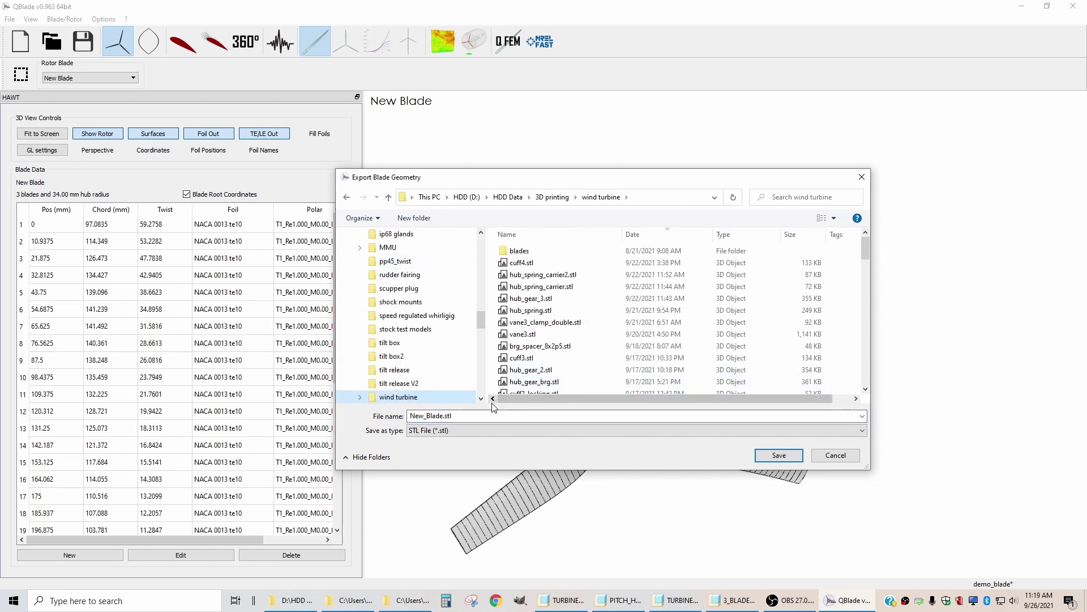
click(778, 456)
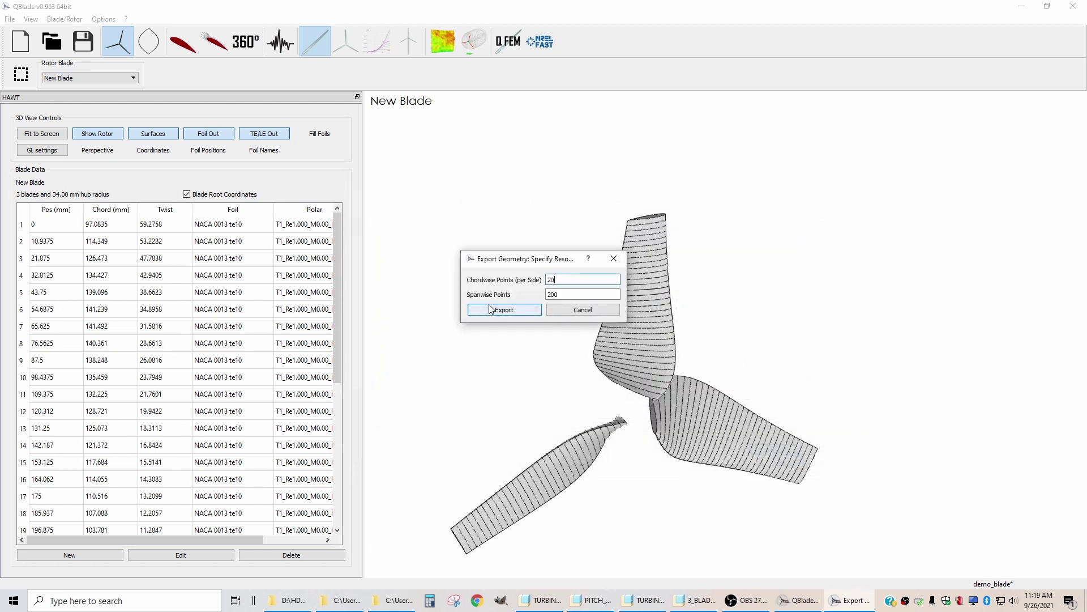
Step: Change the chordwise points from 20 to 50 and run the export
click(557, 280)
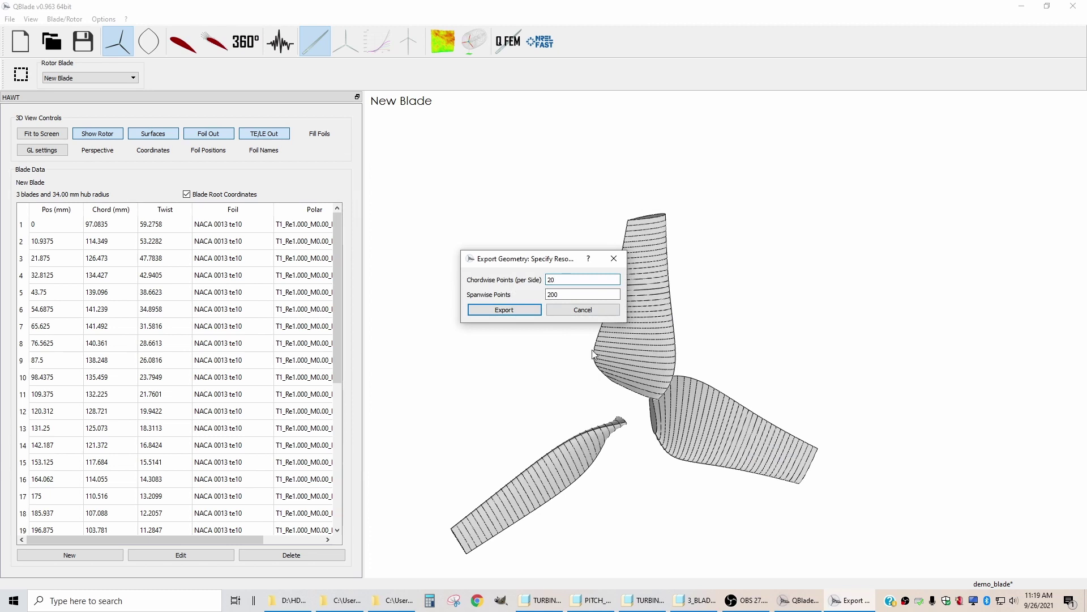
double_click(568, 280)
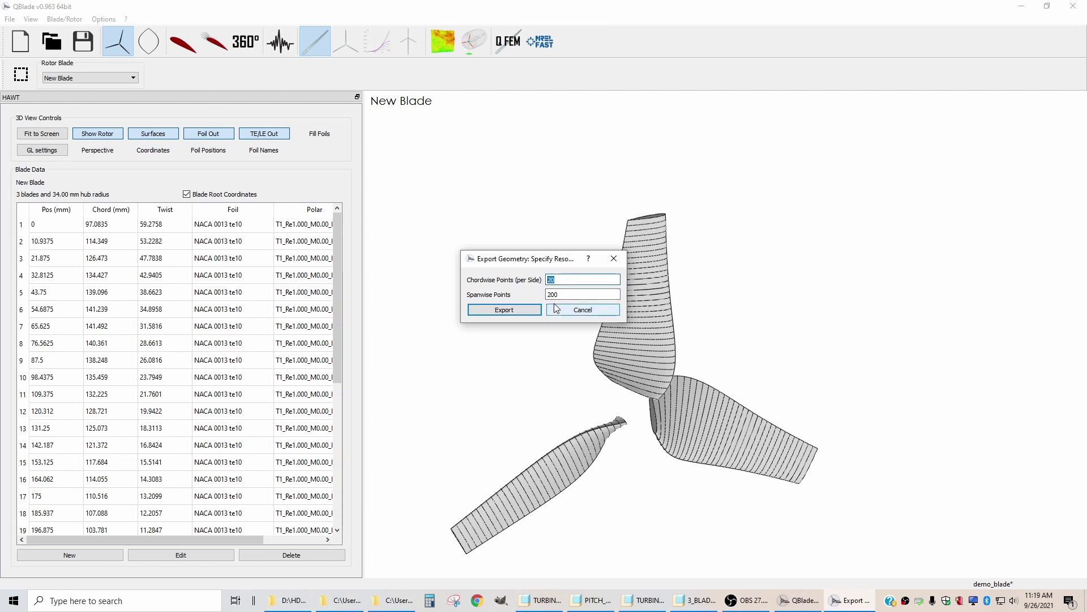
text(50)
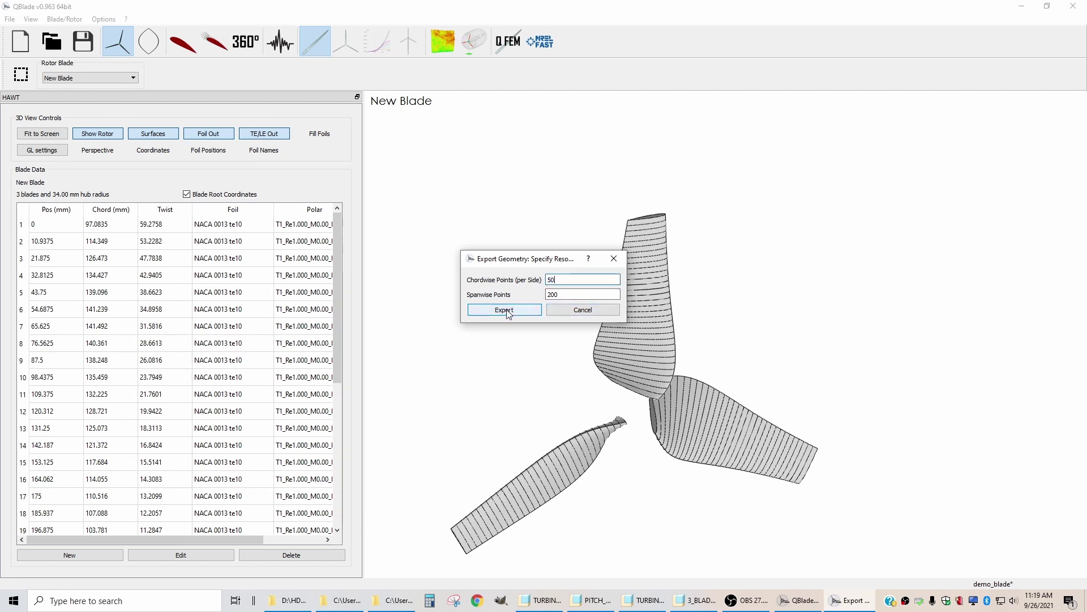
click(506, 310)
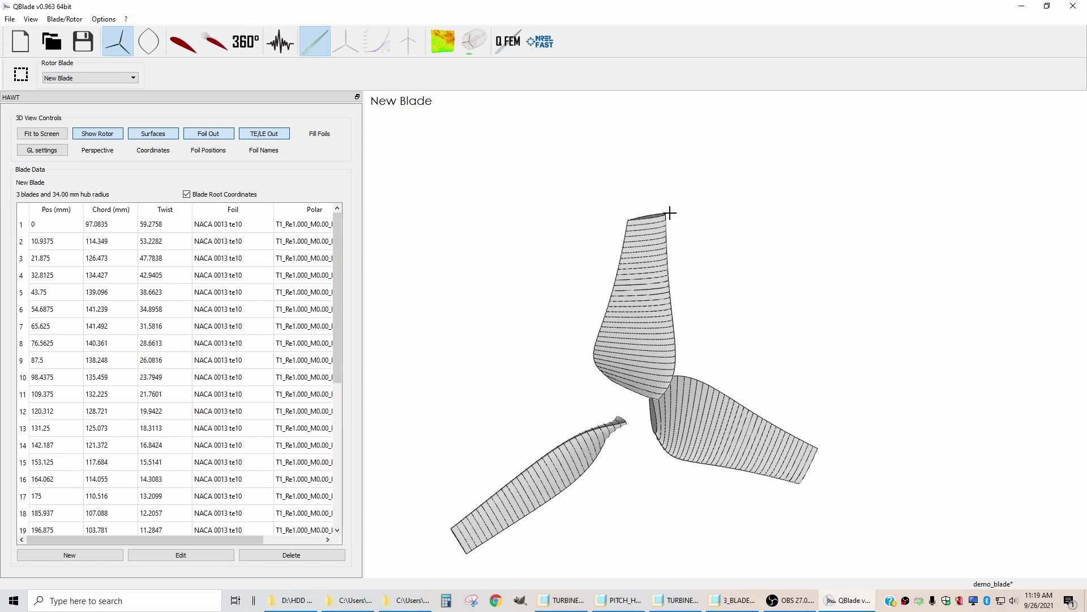
Step: Orbit and zoom the QBlade rotor view
drag(670, 213, 623, 234)
scroll(623, 234, up, 2)
scroll(602, 291, up, 3)
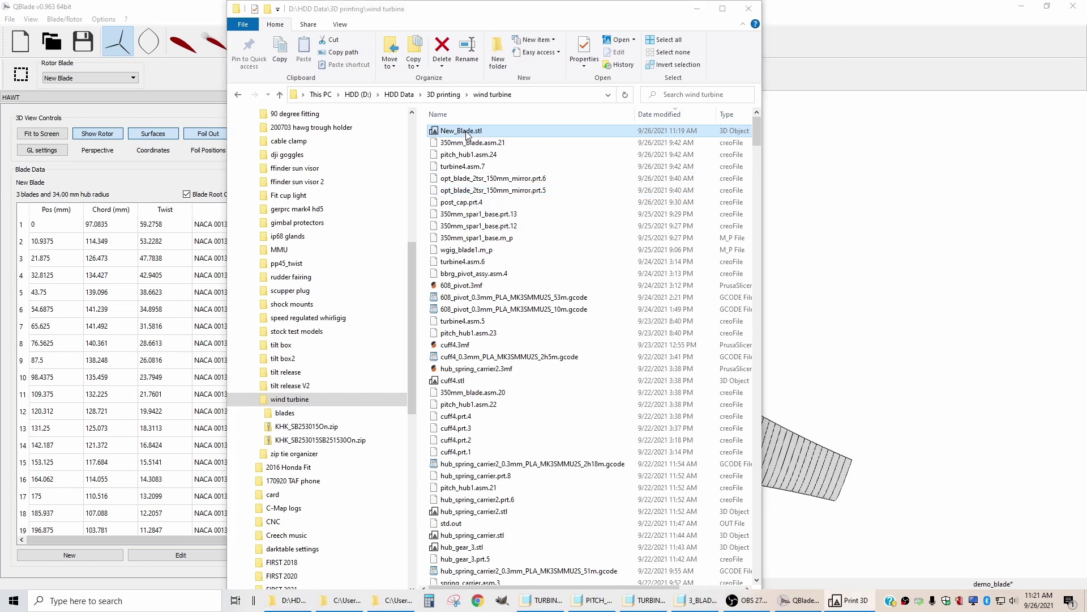
Step: Open New_Blade.stl in Print 3D and orbit it to a low oblique angle
double_click(466, 132)
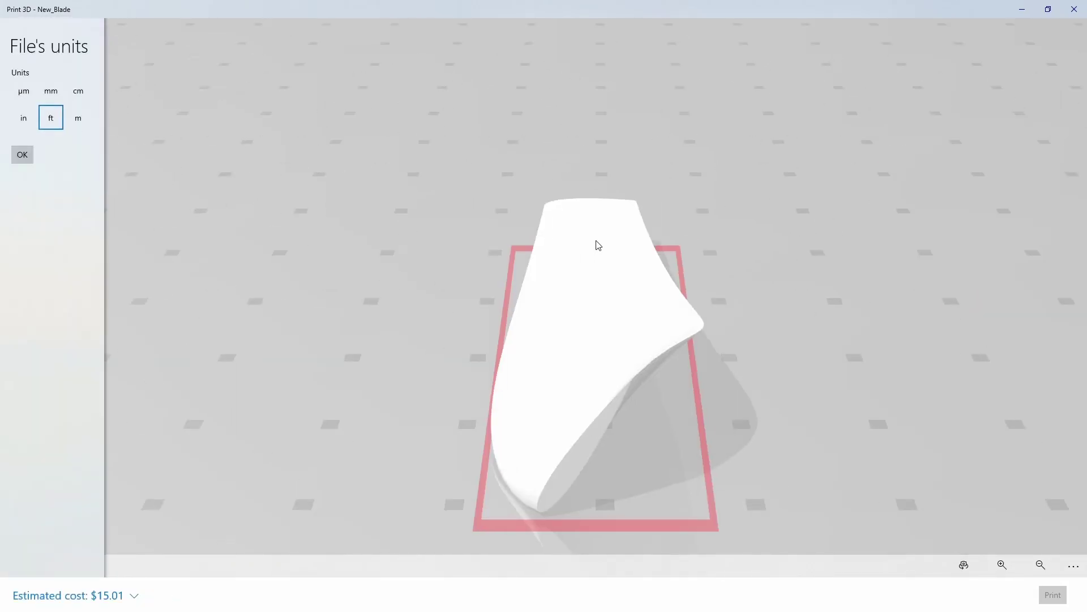
drag(638, 353, 711, 260)
scroll(665, 314, up, 10)
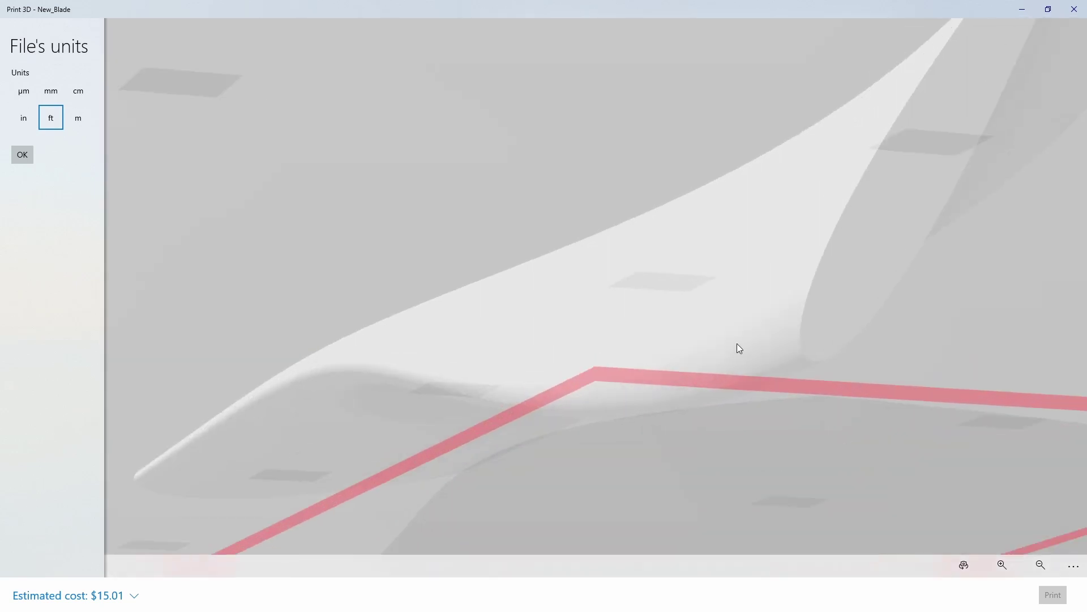
scroll(822, 340, up, 5)
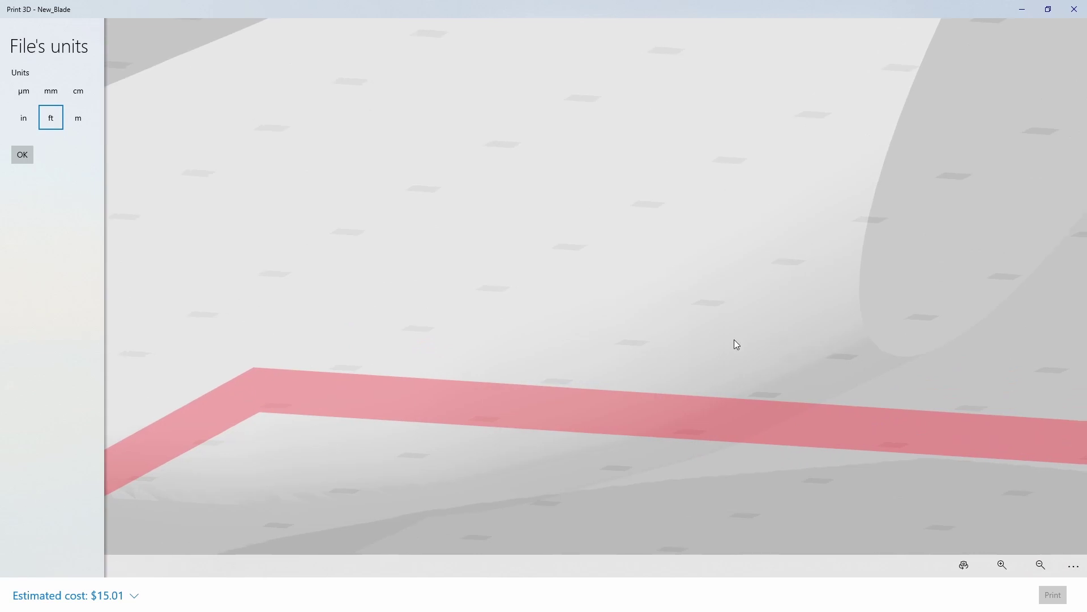
scroll(716, 343, up, 6)
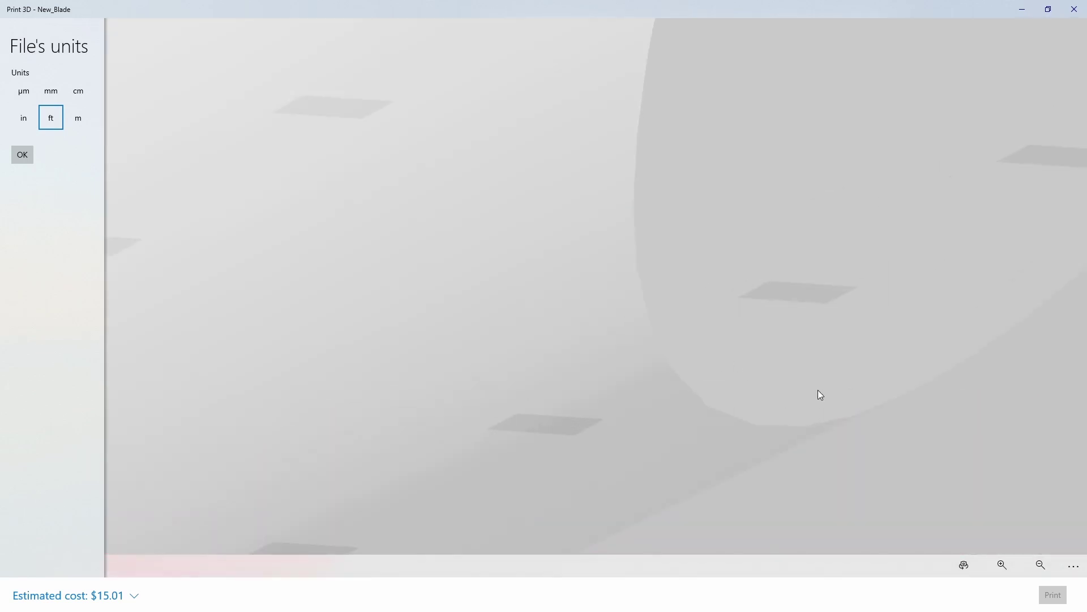
Step: Pan, zoom and rotate around the blade to inspect its edge from other angles
right_drag(695, 344, 495, 290)
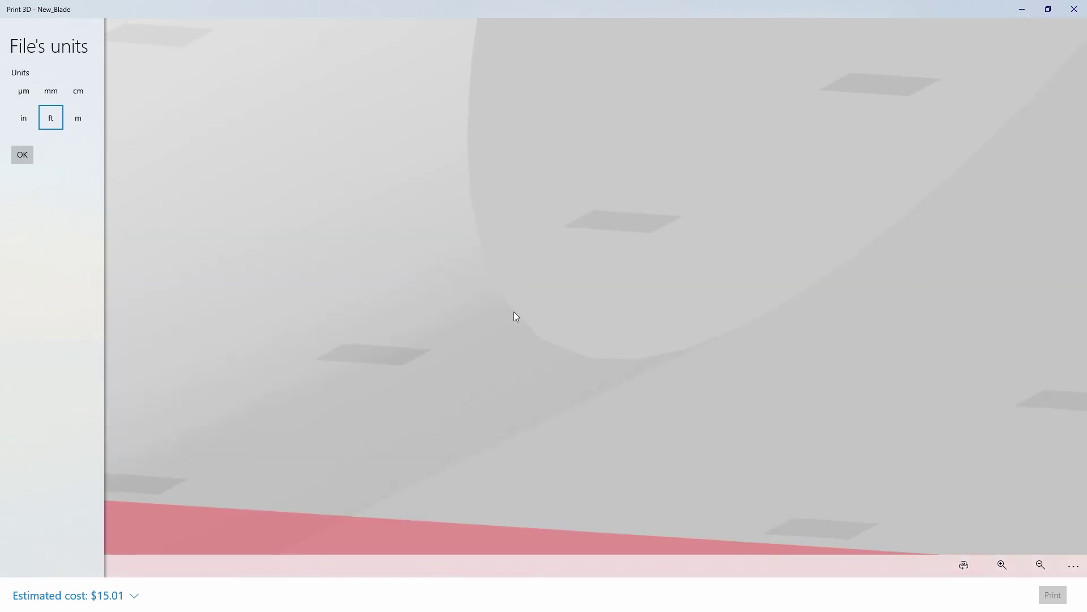
scroll(514, 312, up, 3)
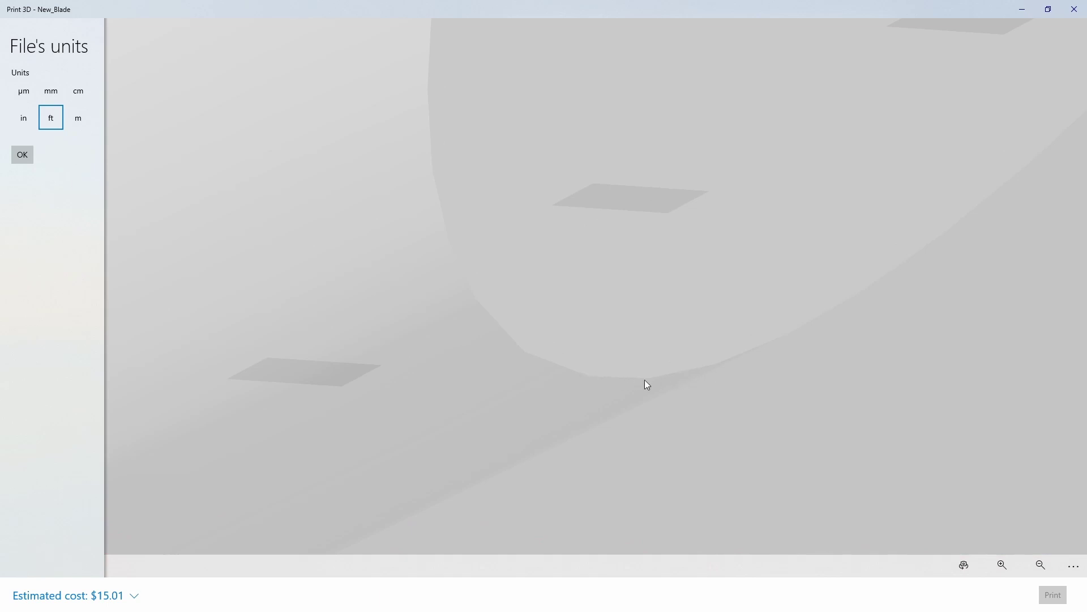
scroll(460, 253, down, 3)
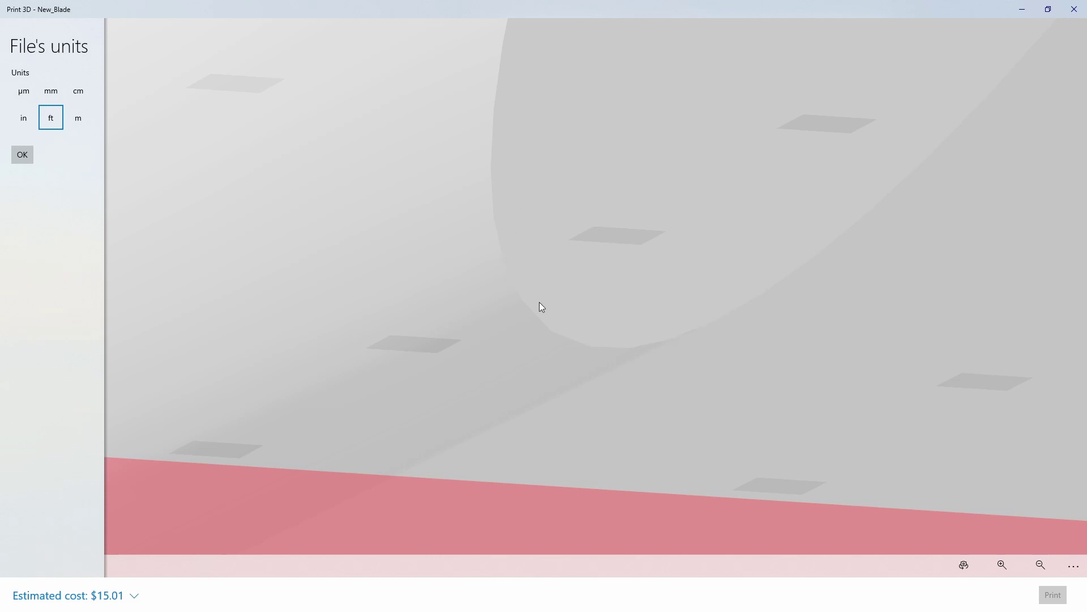
scroll(707, 300, down, 5)
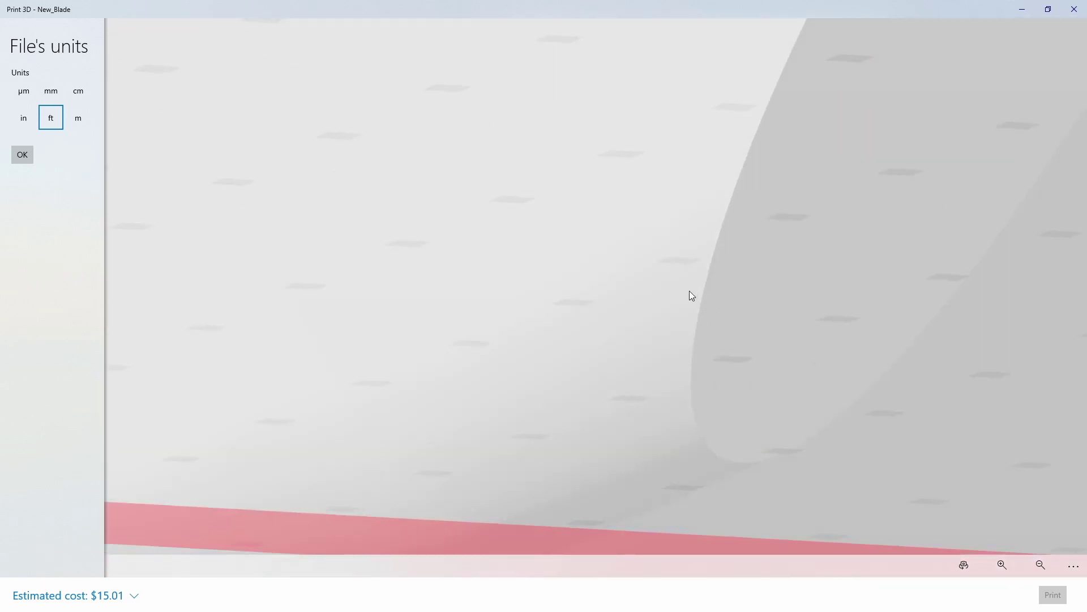
scroll(685, 292, down, 5)
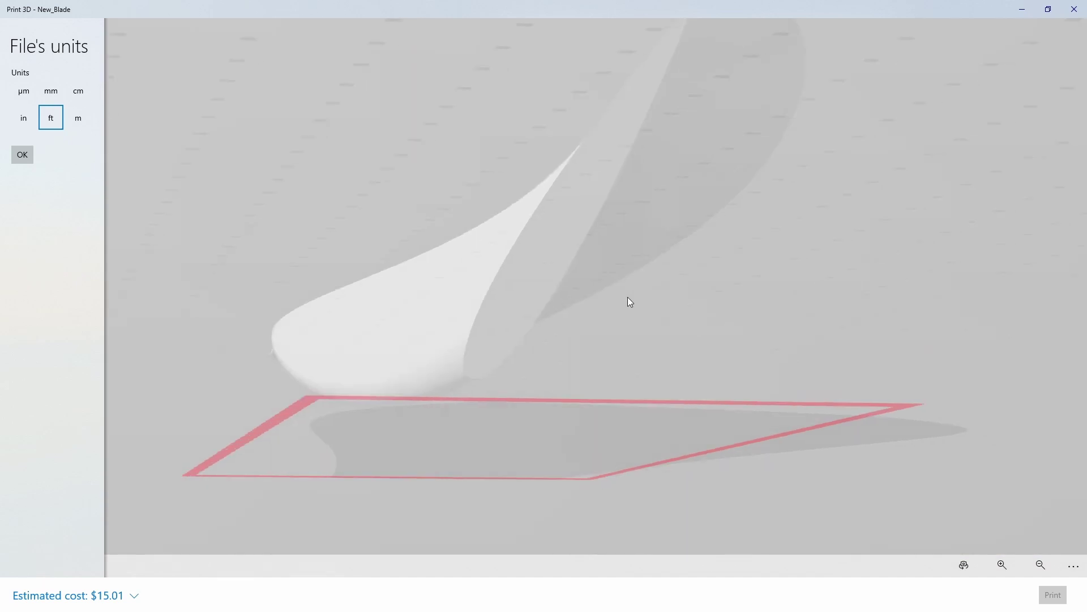
scroll(631, 302, up, 8)
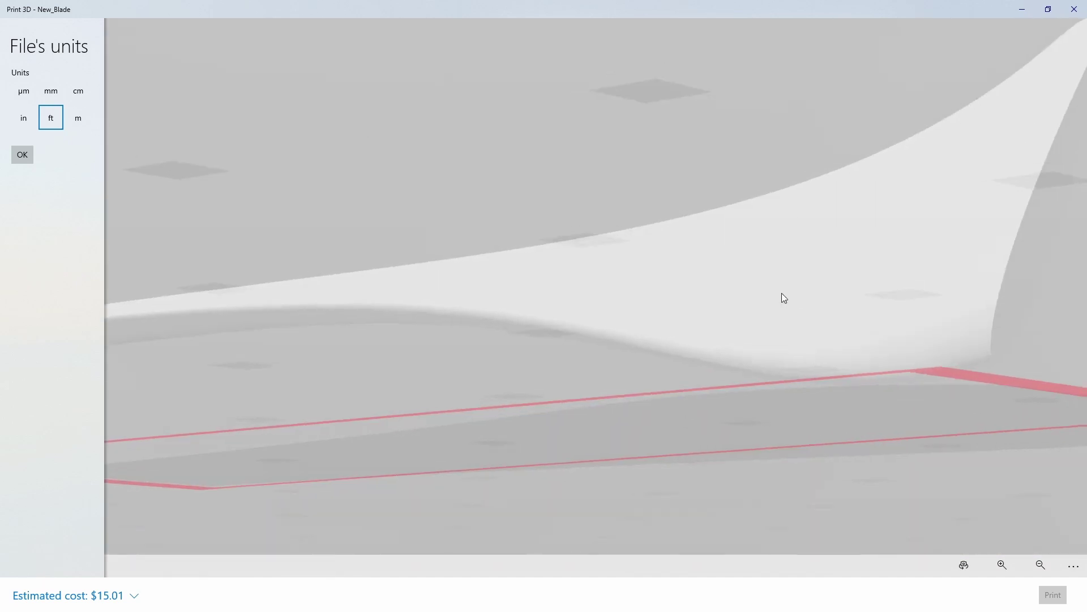
scroll(952, 362, down, 5)
scroll(915, 359, up, 5)
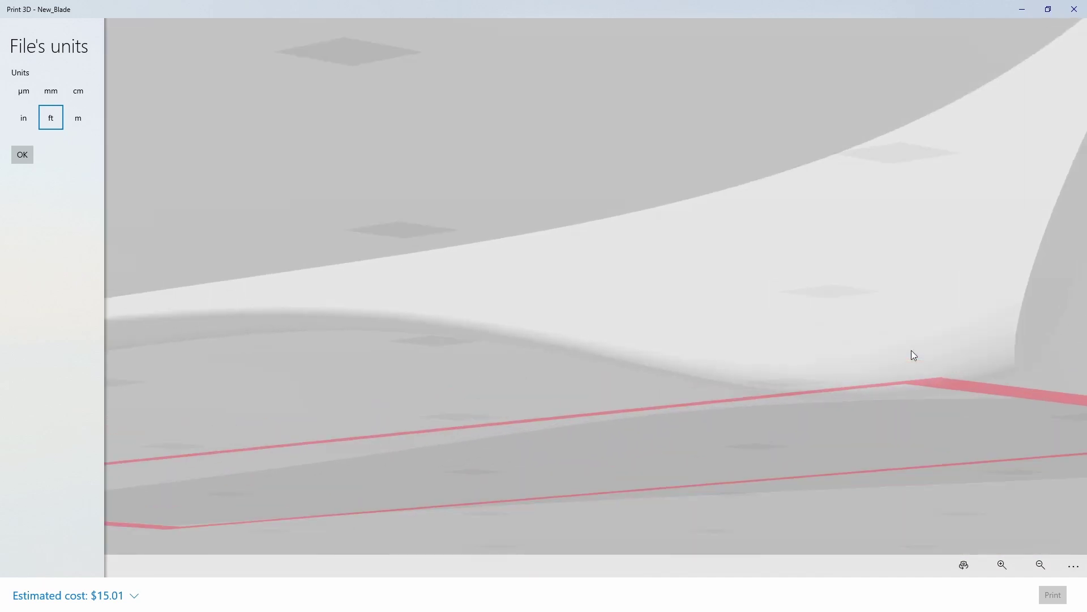
drag(917, 356, 856, 337)
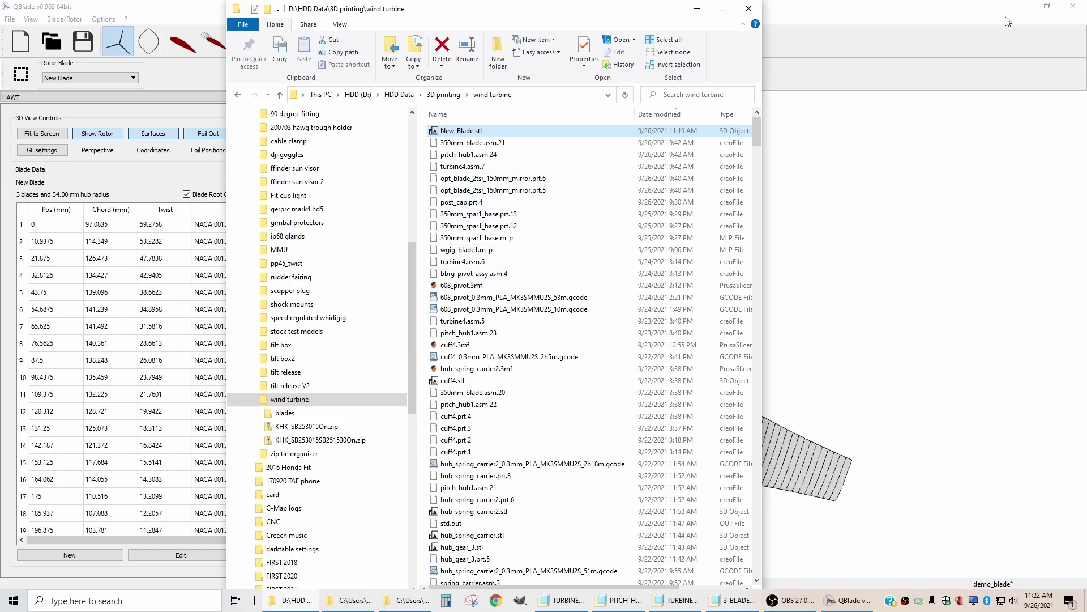
Step: Minimize QBlade and File Explorer, then launch SALOME 9.7.0 from its desktop shortcut
click(1021, 7)
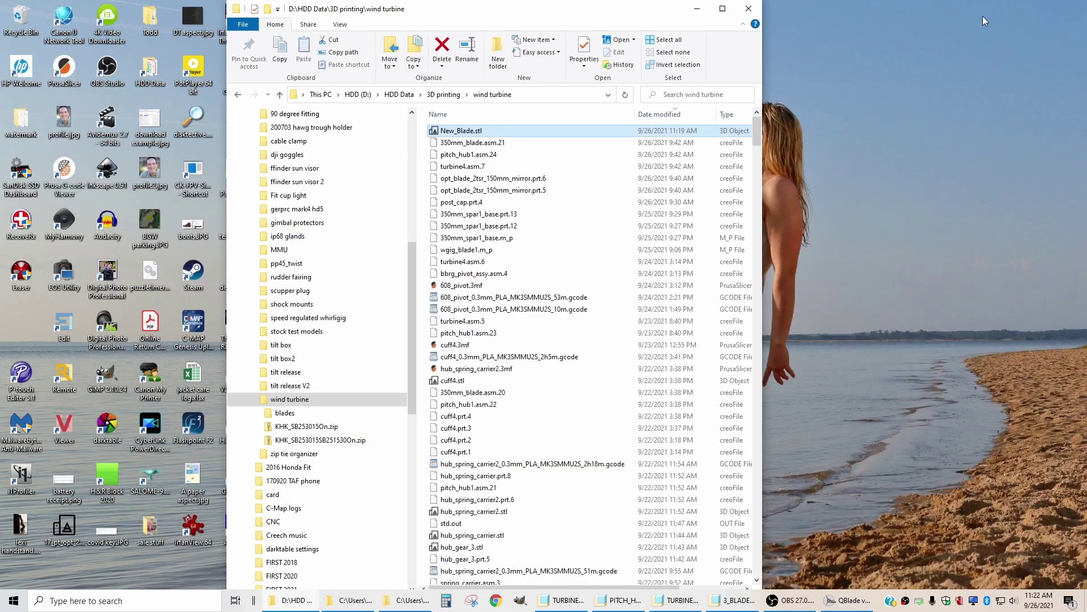
click(696, 9)
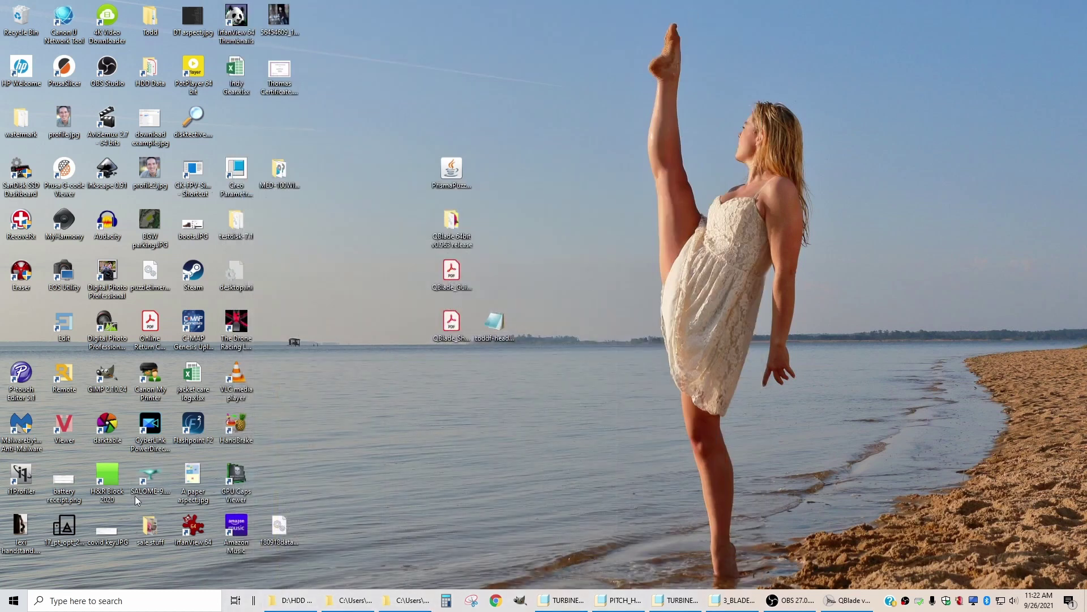
double_click(151, 486)
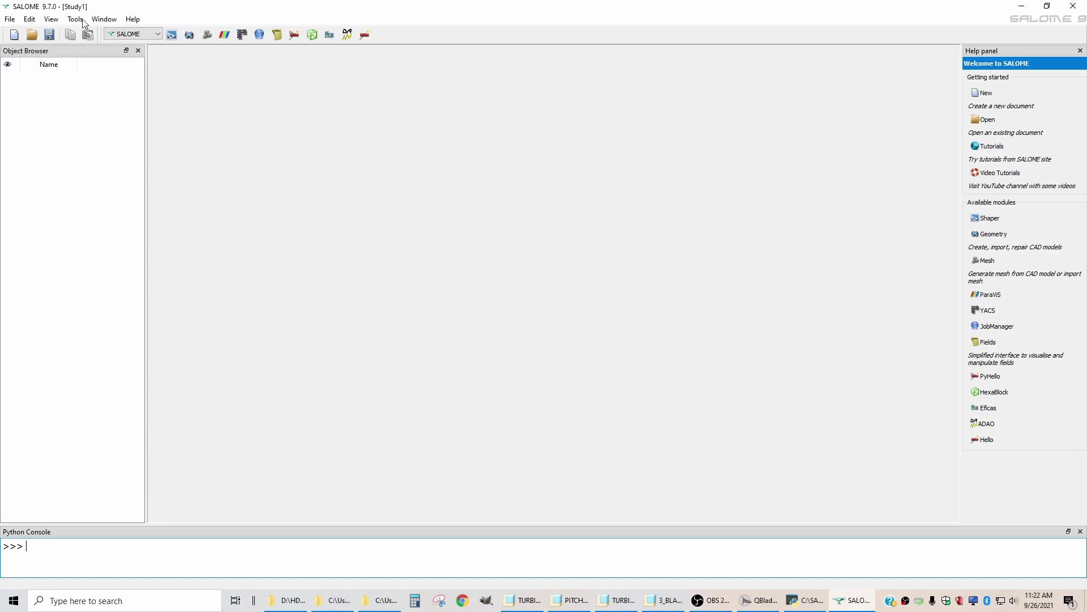
Step: Switch SALOME to the Geometry module and import New_Blade.stl through File > Import > STL
click(159, 36)
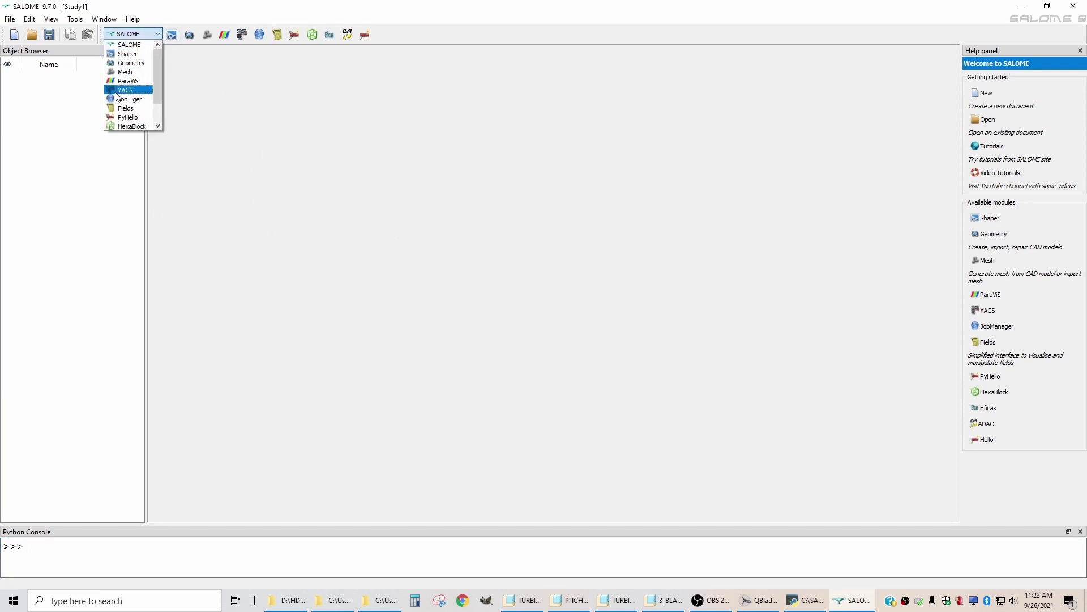
click(162, 130)
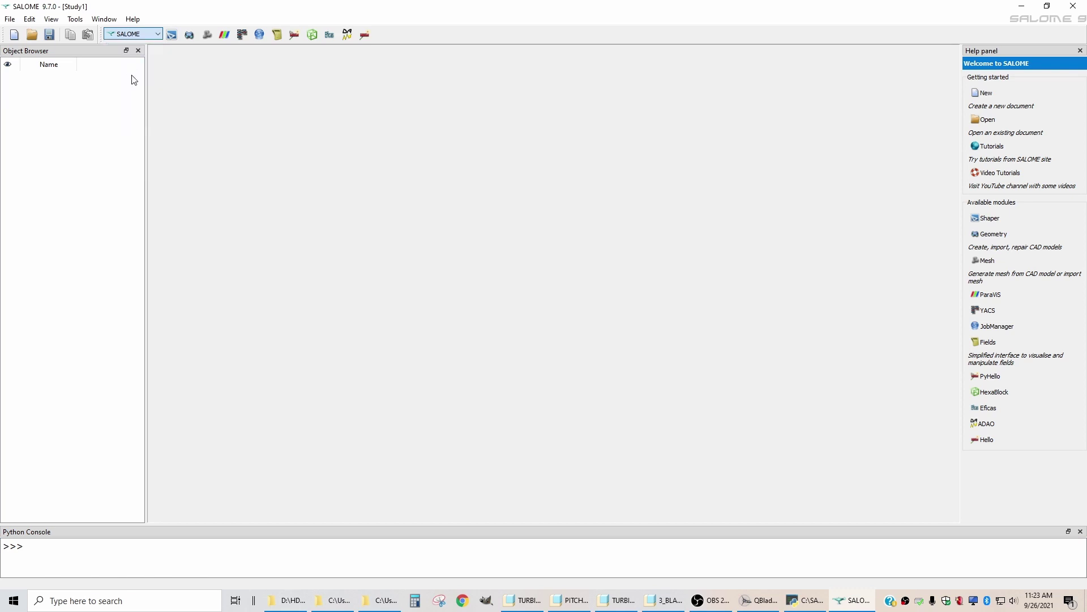
click(10, 19)
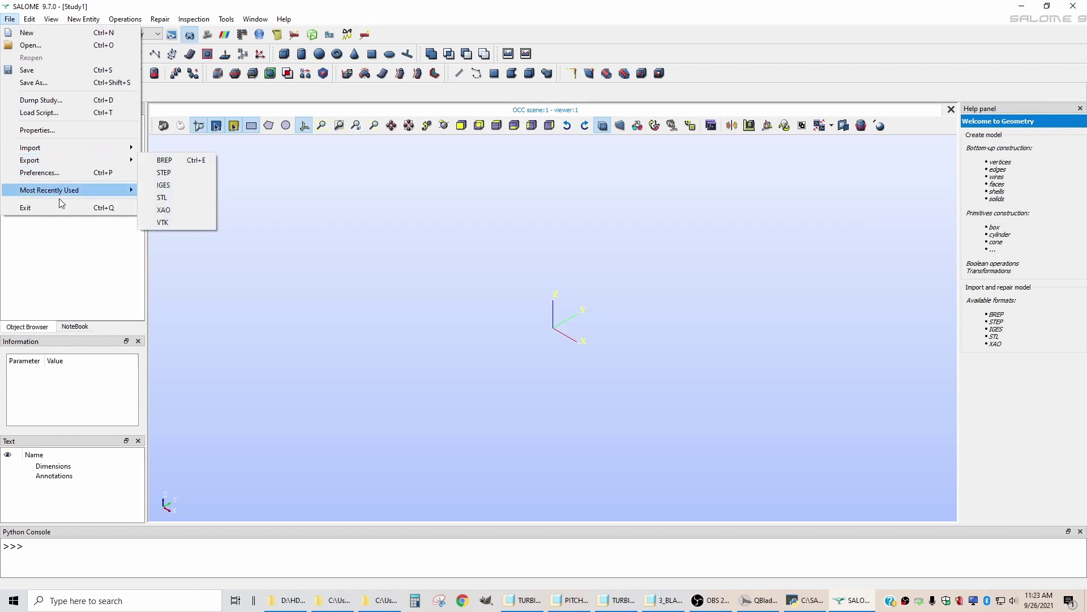
mouse_move(53, 149)
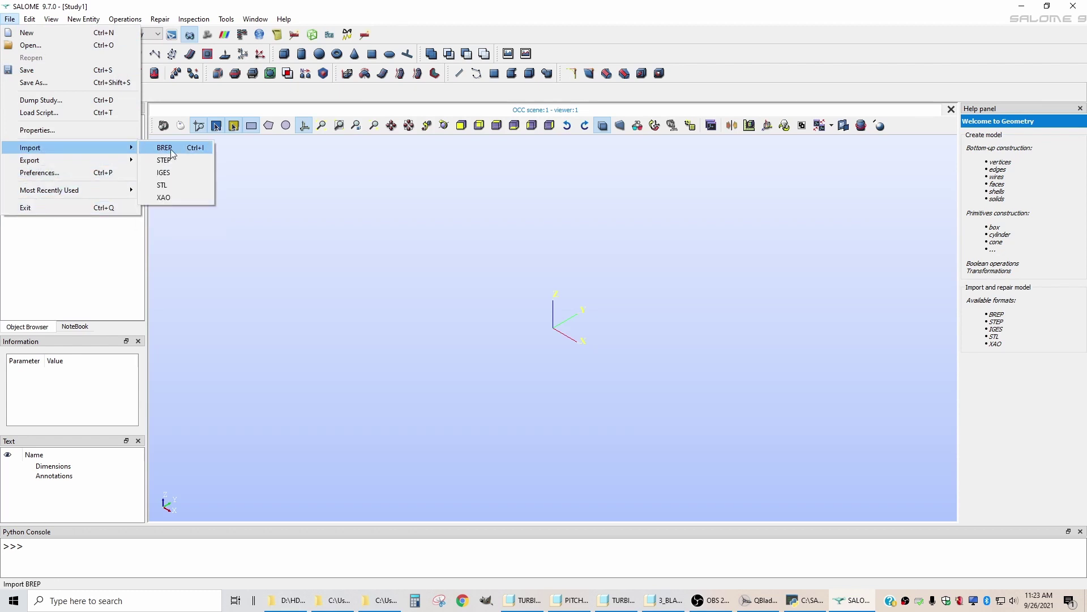
click(164, 184)
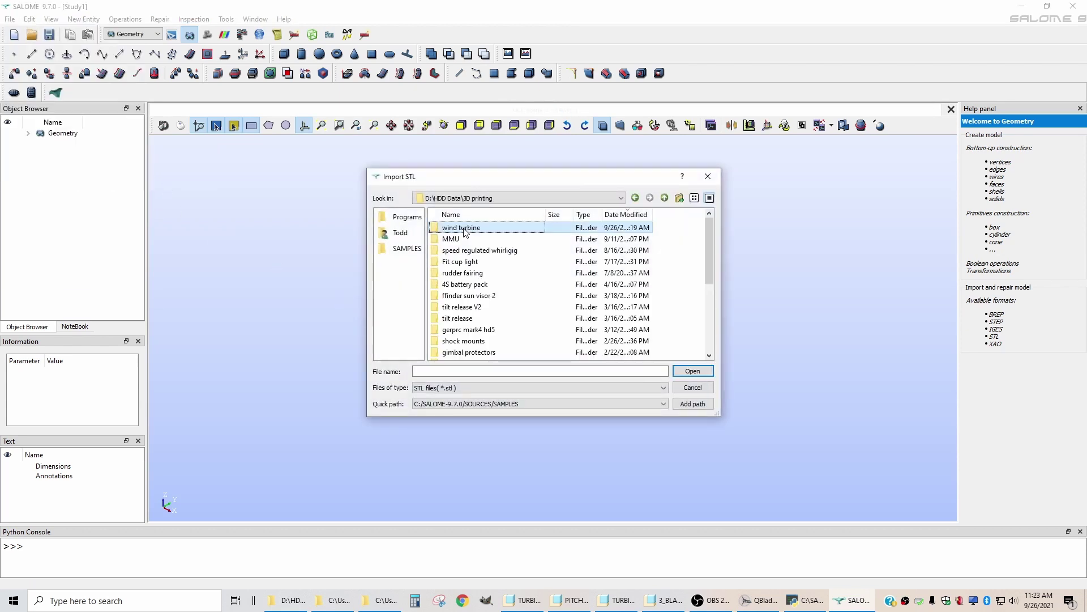
double_click(469, 228)
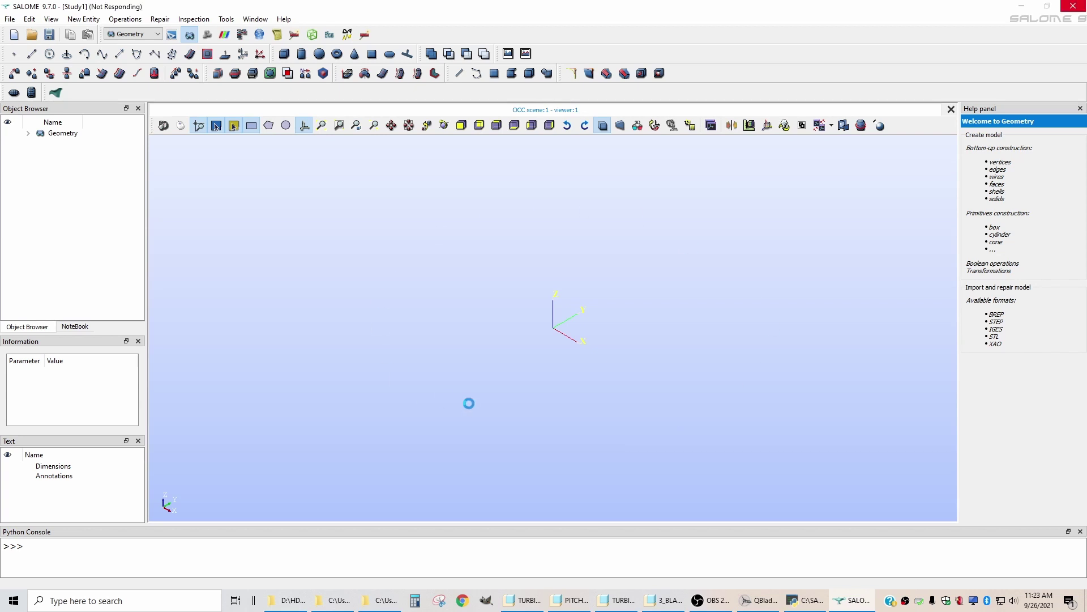
Step: Zoom in on New_Blade.stl_1 and orbit it to examine the mesh from another side
scroll(419, 349, down, 5)
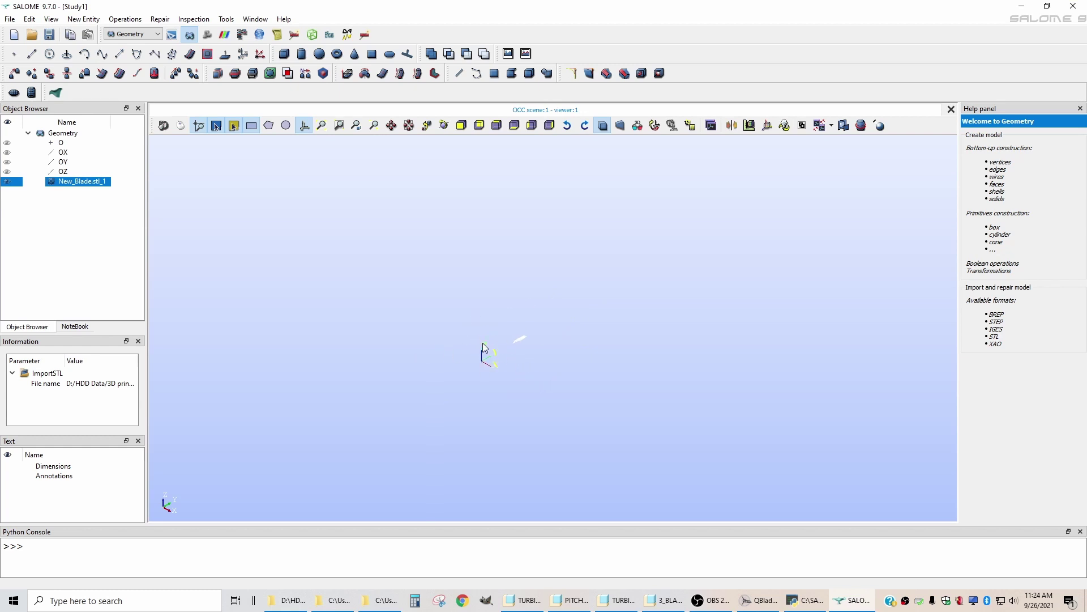
scroll(505, 369, up, 5)
scroll(562, 337, up, 8)
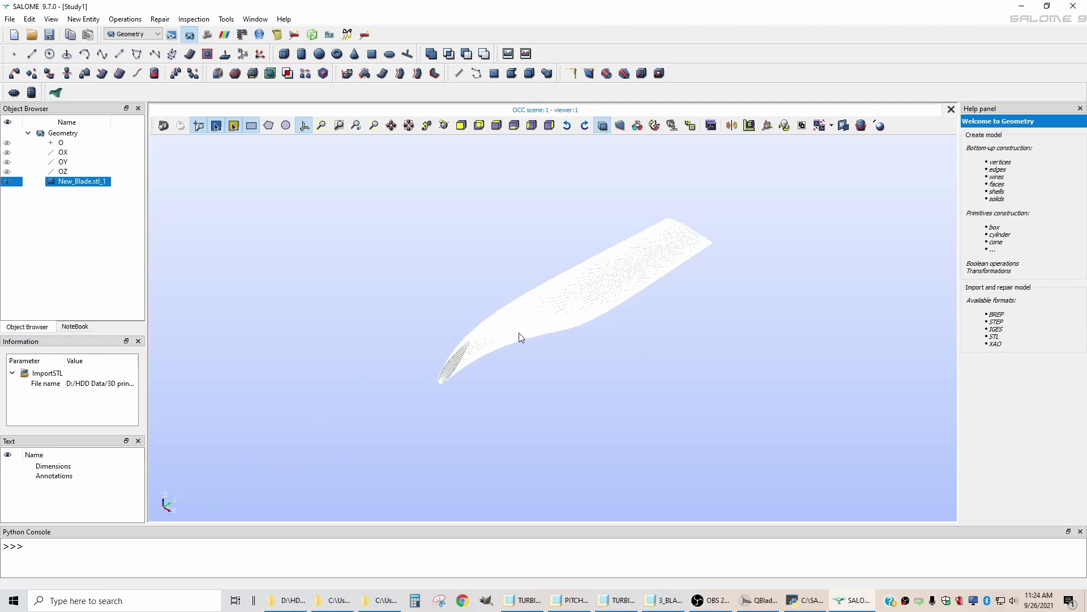
scroll(521, 338, up, 6)
right_click(447, 347)
key(Escape)
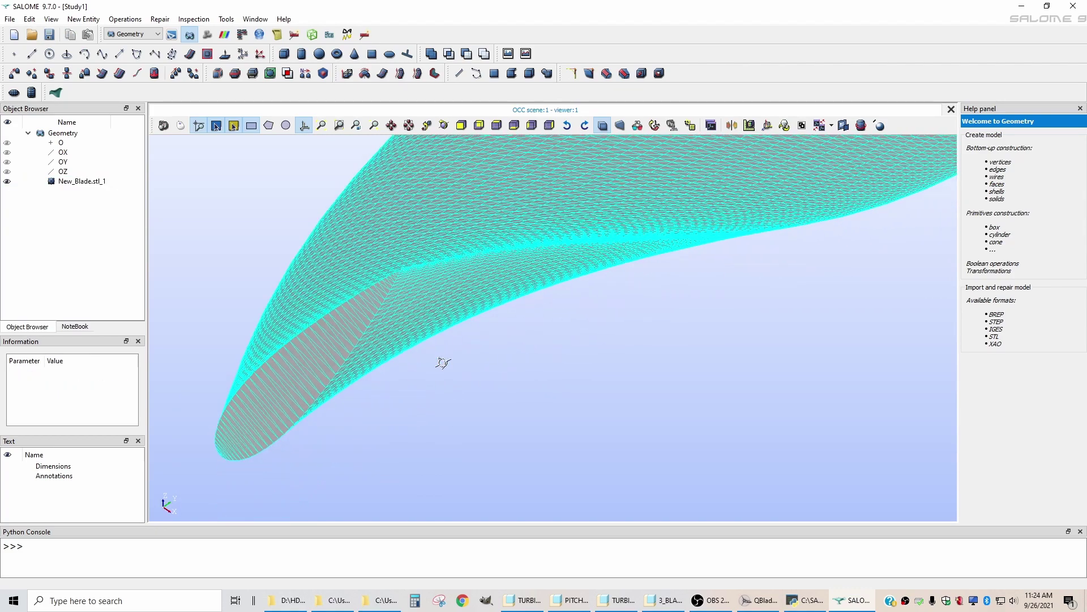
drag(444, 365, 369, 211)
scroll(374, 237, down, 5)
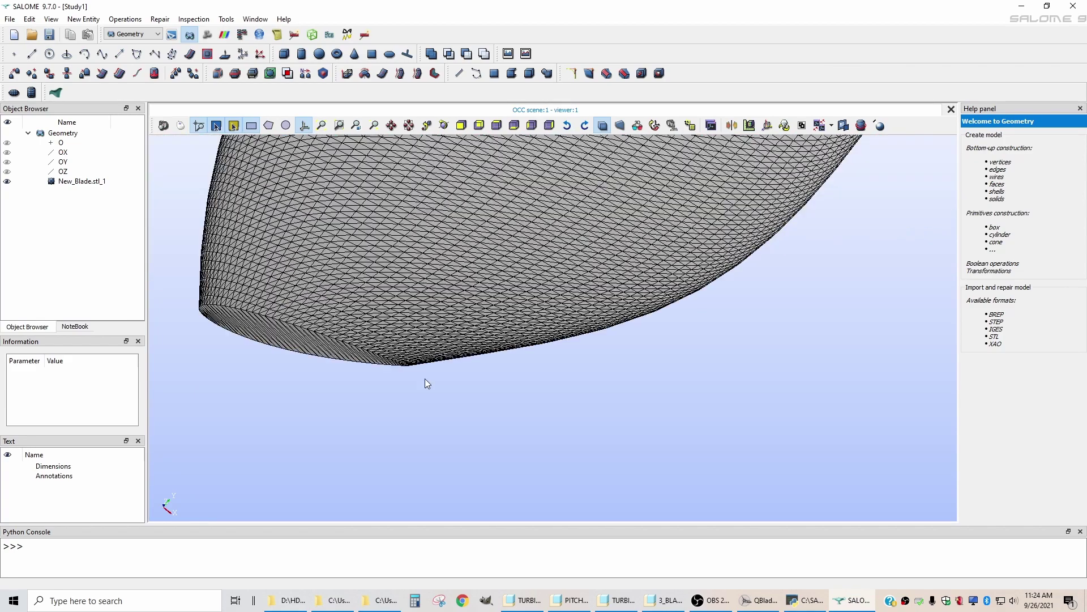
scroll(395, 375, up, 5)
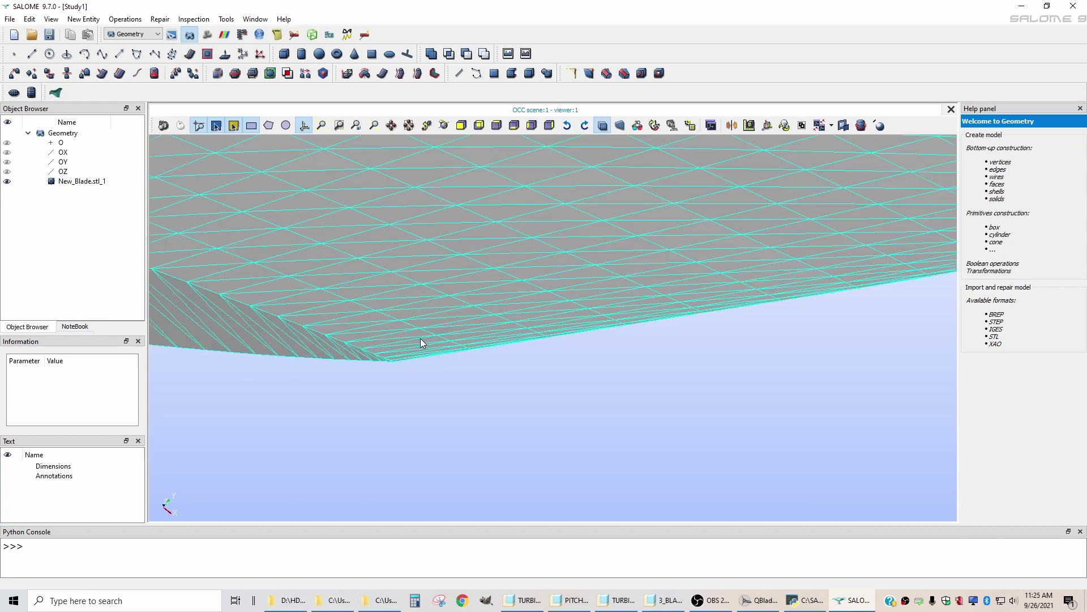
scroll(461, 359, down, 5)
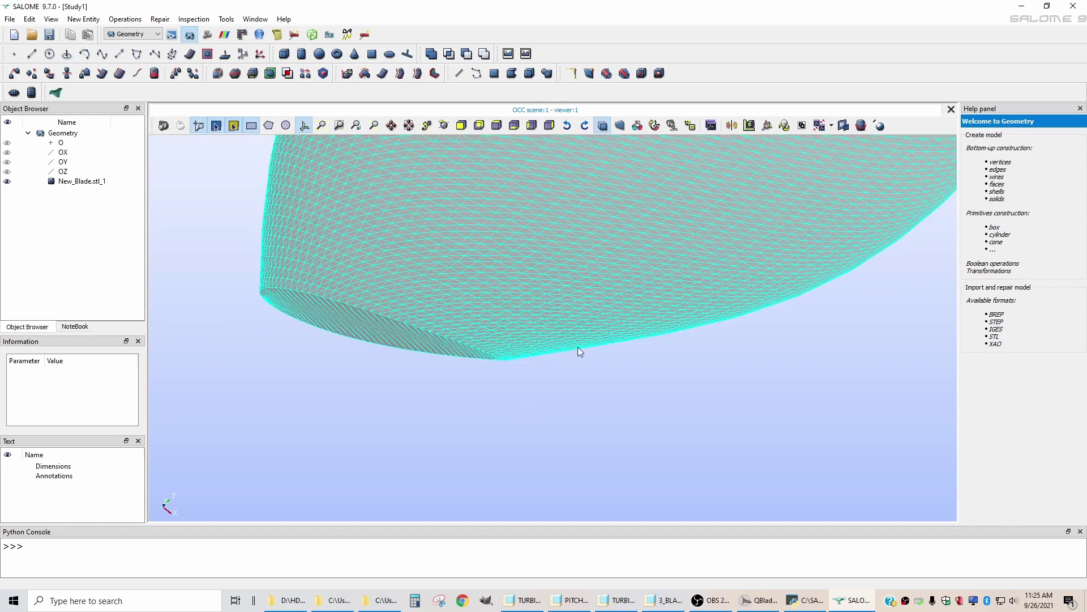
scroll(303, 425, down, 3)
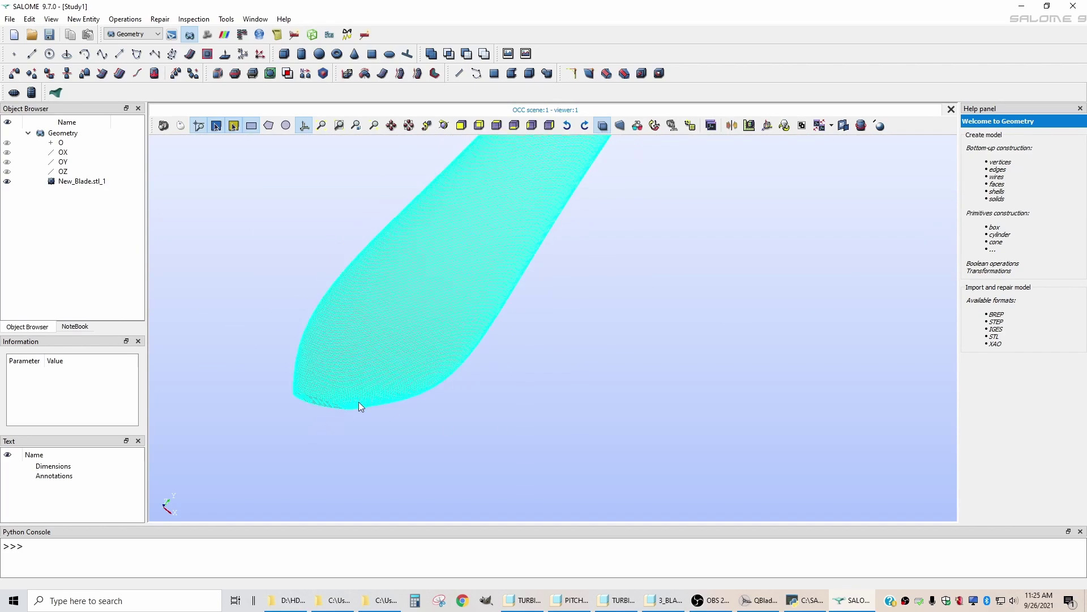
scroll(348, 410, up, 2)
scroll(348, 412, up, 5)
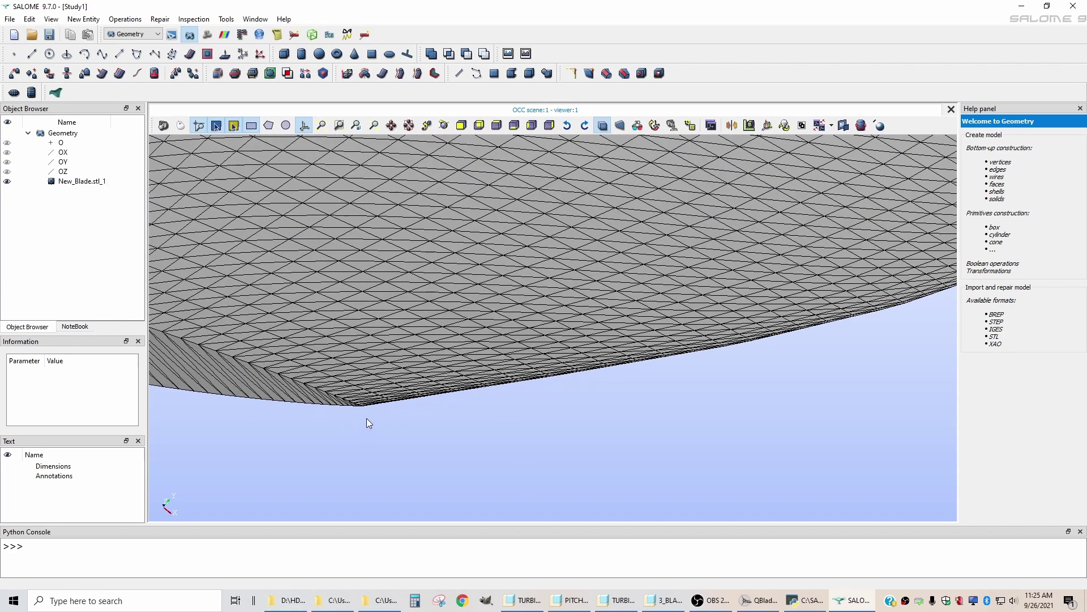
scroll(342, 361, up, 3)
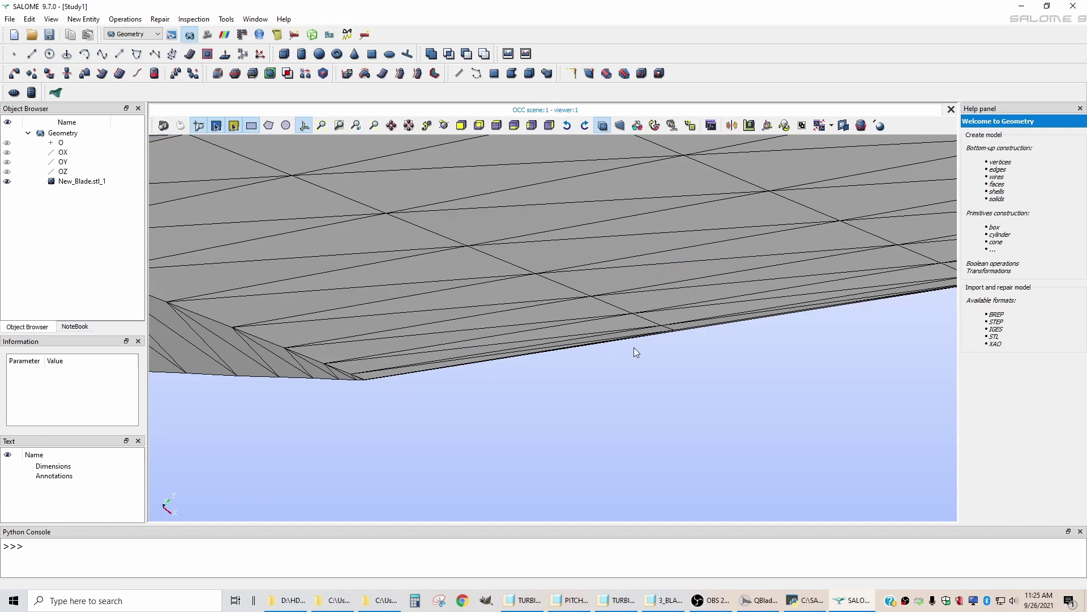
scroll(539, 332, down, 5)
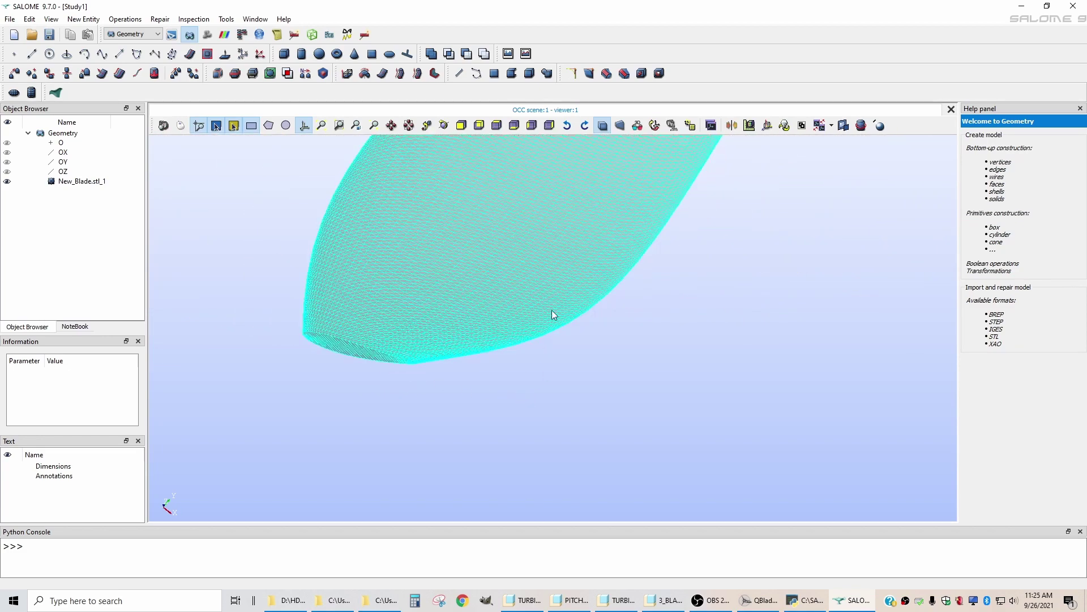
Step: Rotate the blade mesh to inspect its tip, then turn it into a flatter side-on view
ctrl+right_drag(552, 311, 160, 389)
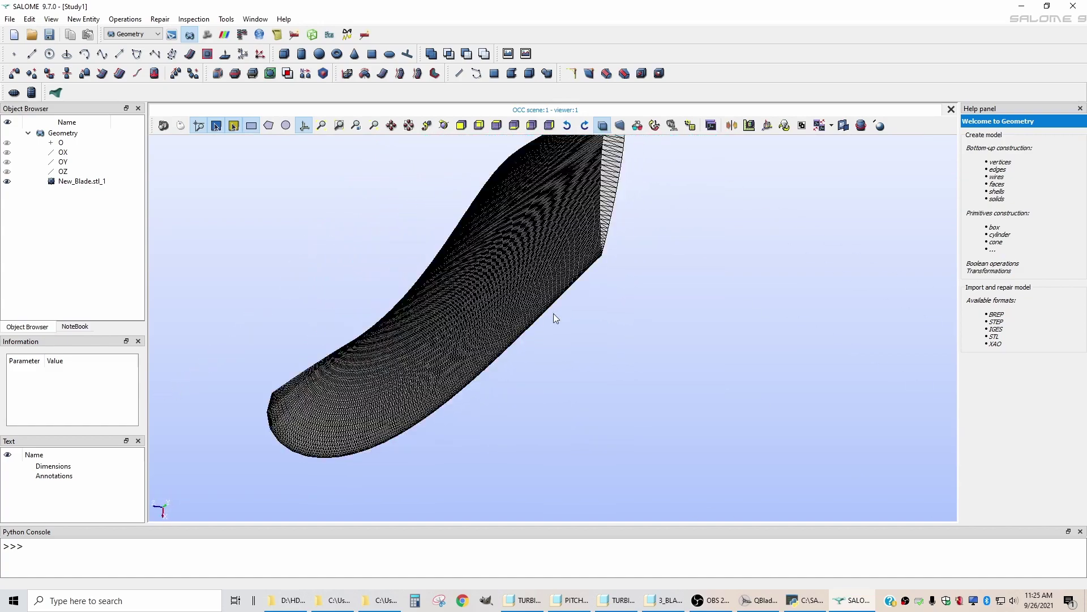
scroll(624, 259, up, 5)
scroll(581, 260, up, 8)
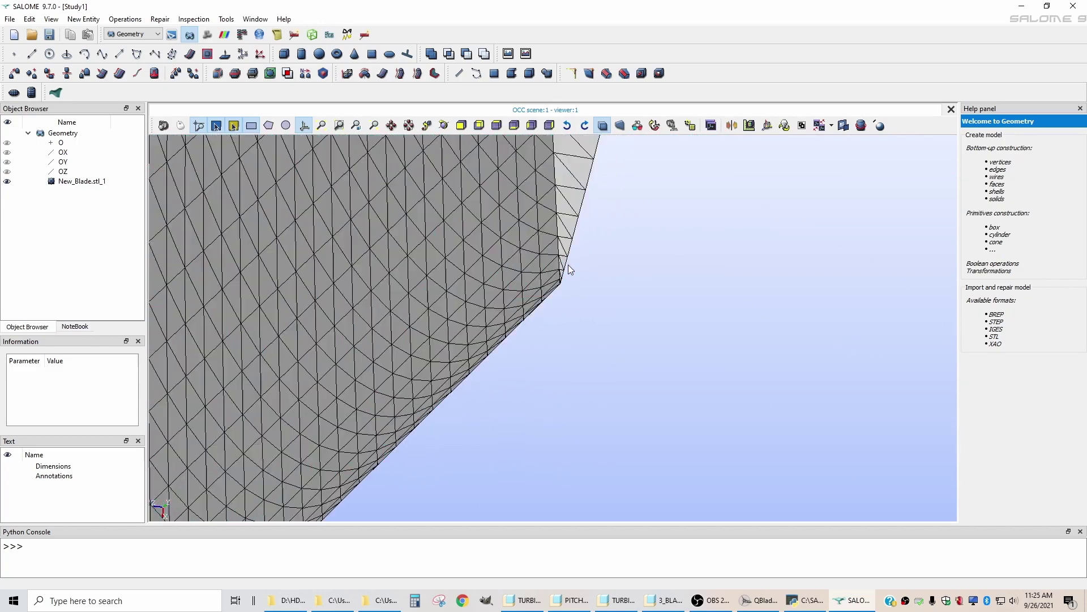
scroll(547, 292, down, 3)
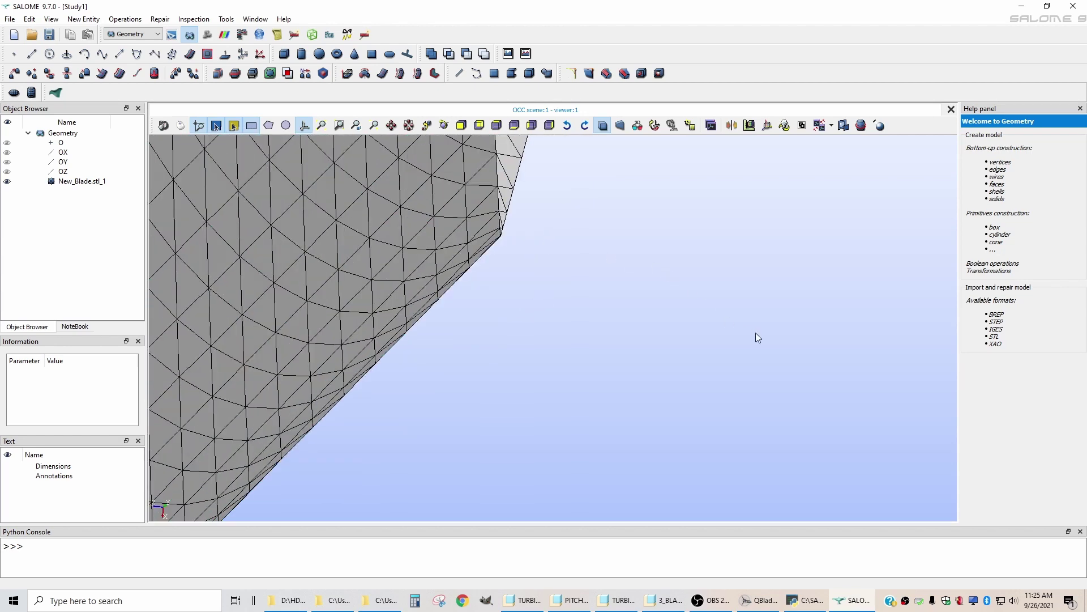
scroll(792, 352, down, 5)
scroll(792, 354, down, 2)
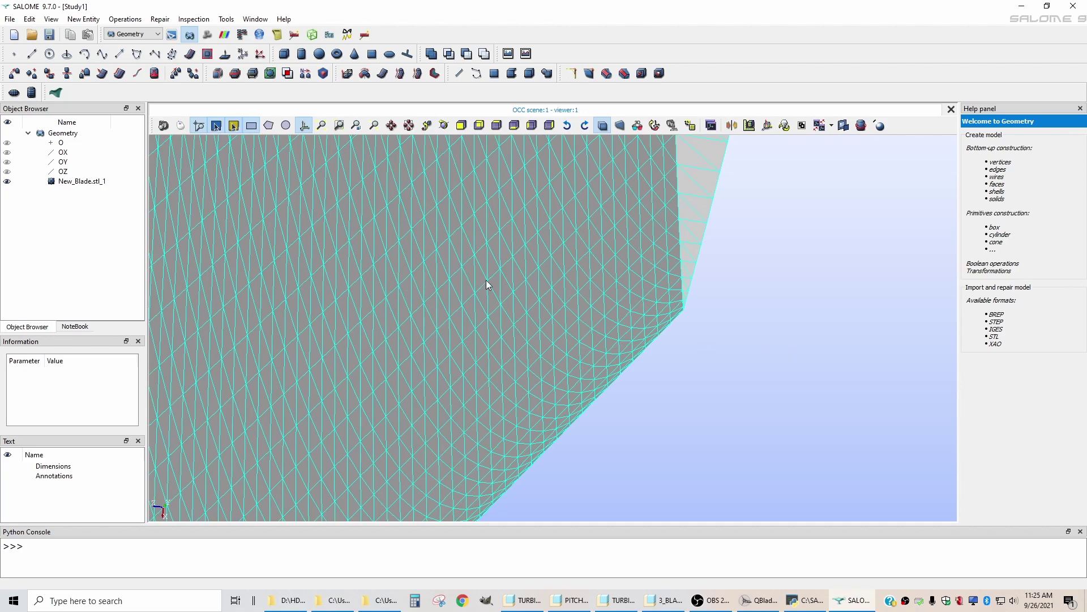
scroll(498, 295, down, 8)
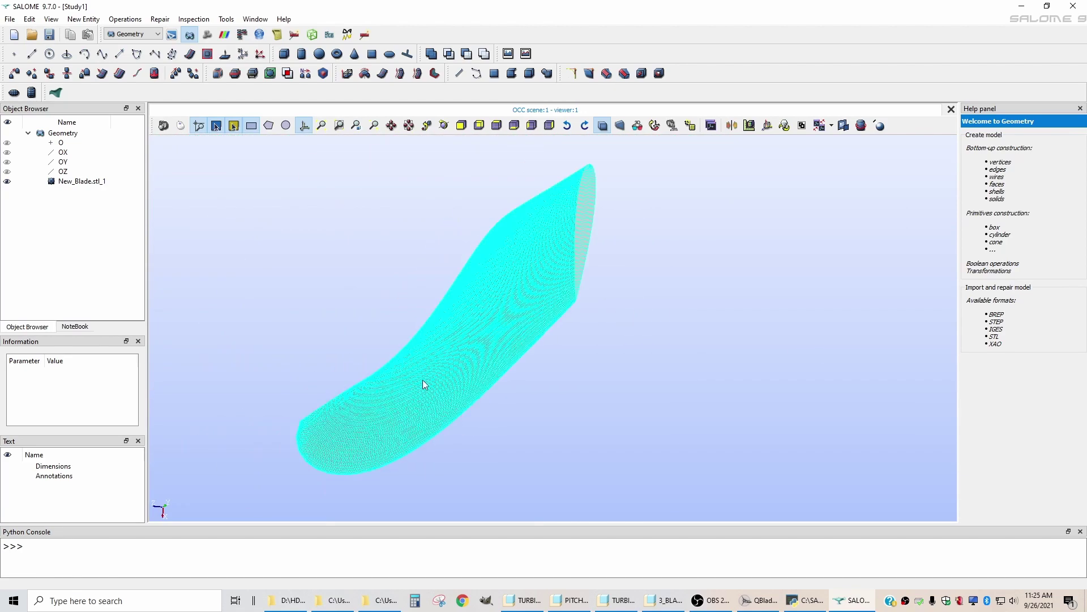
scroll(360, 465, up, 5)
drag(423, 417, 573, 458)
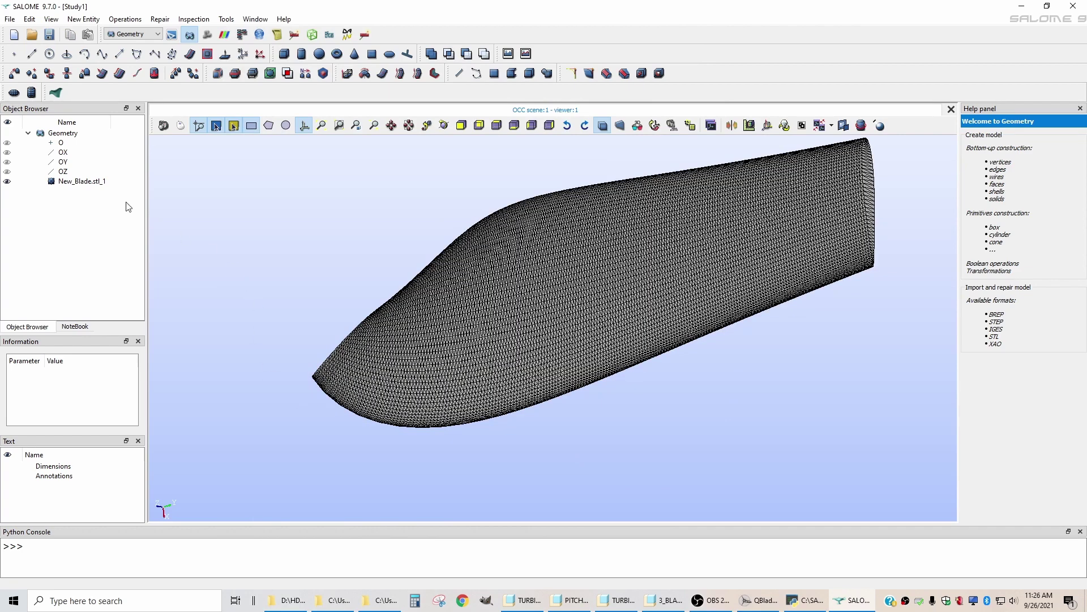
Step: Export New_Blade.stl_1 as the STEP file New_Blade, keeping meter length units
click(73, 182)
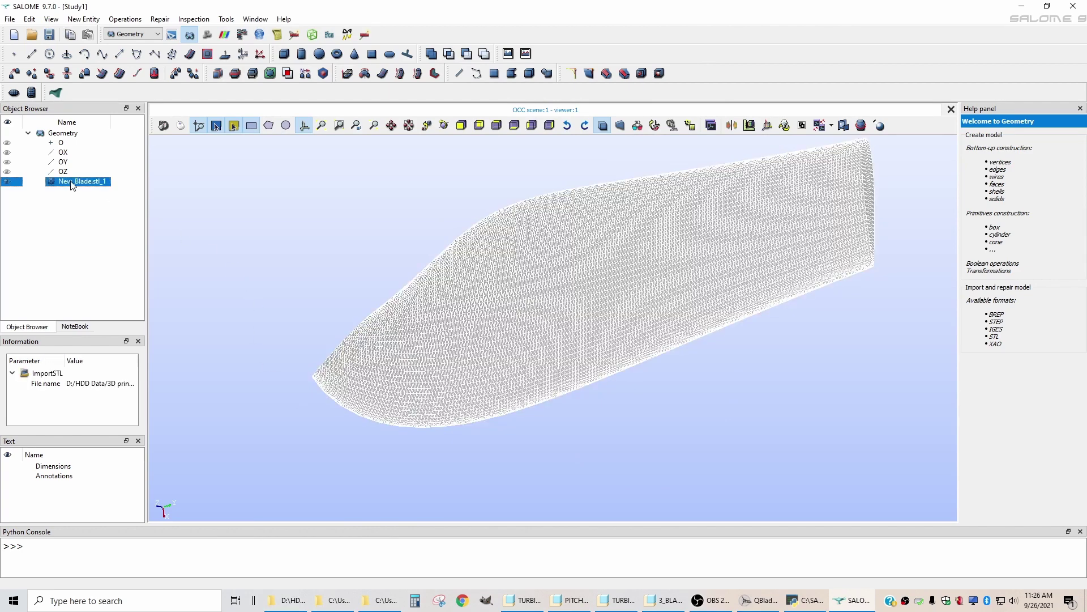
click(10, 19)
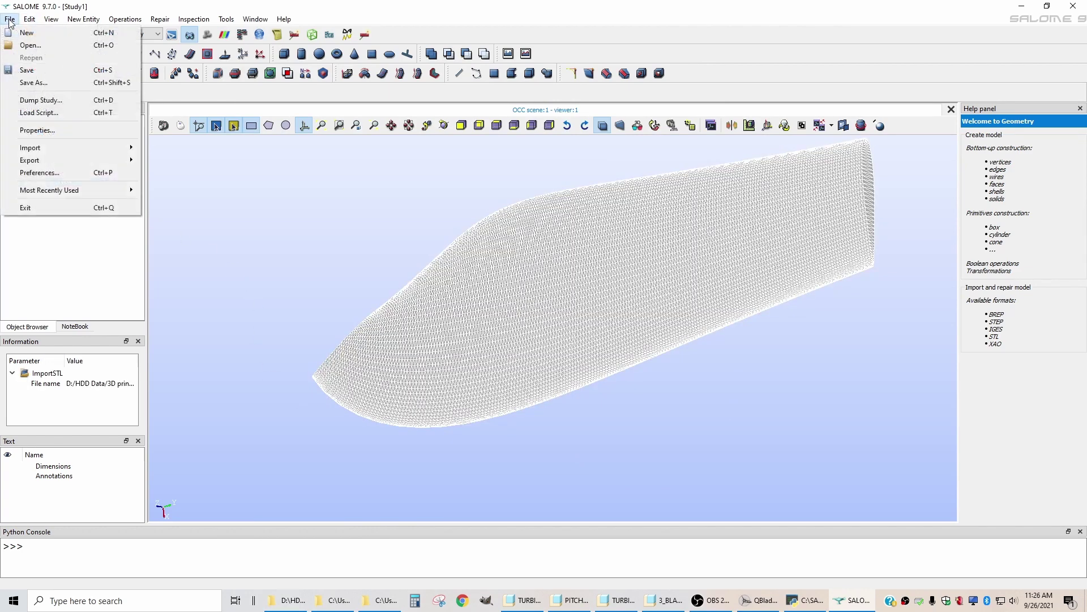
mouse_move(41, 161)
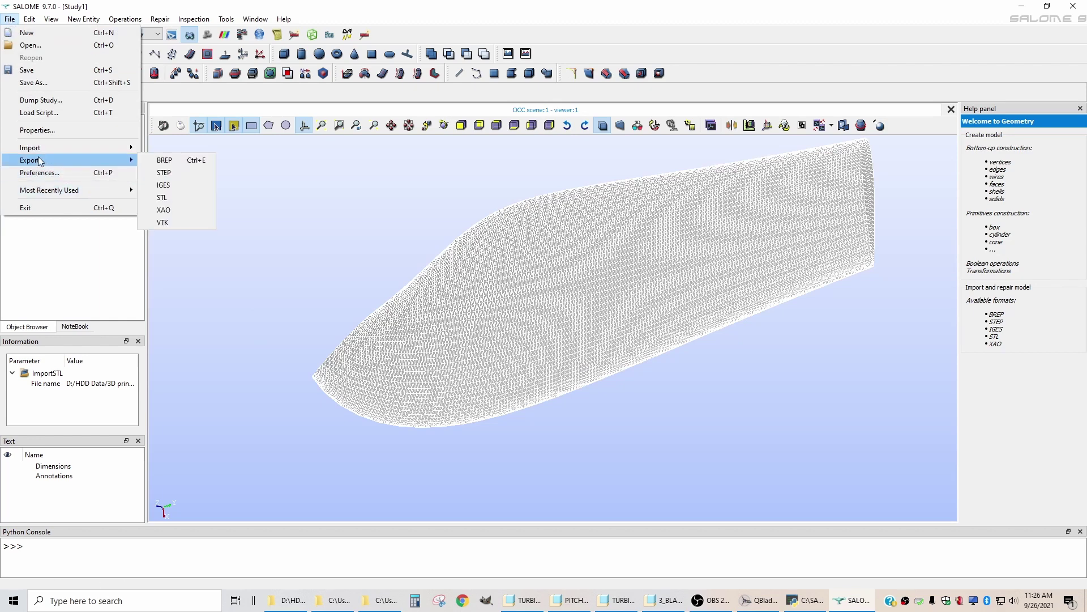
click(165, 173)
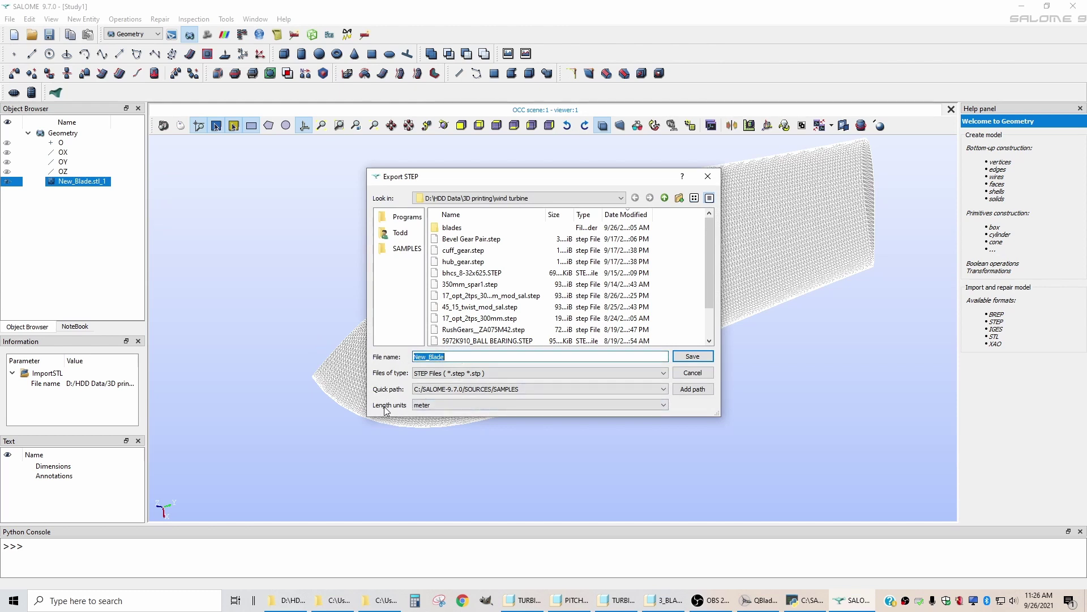
click(623, 411)
click(661, 407)
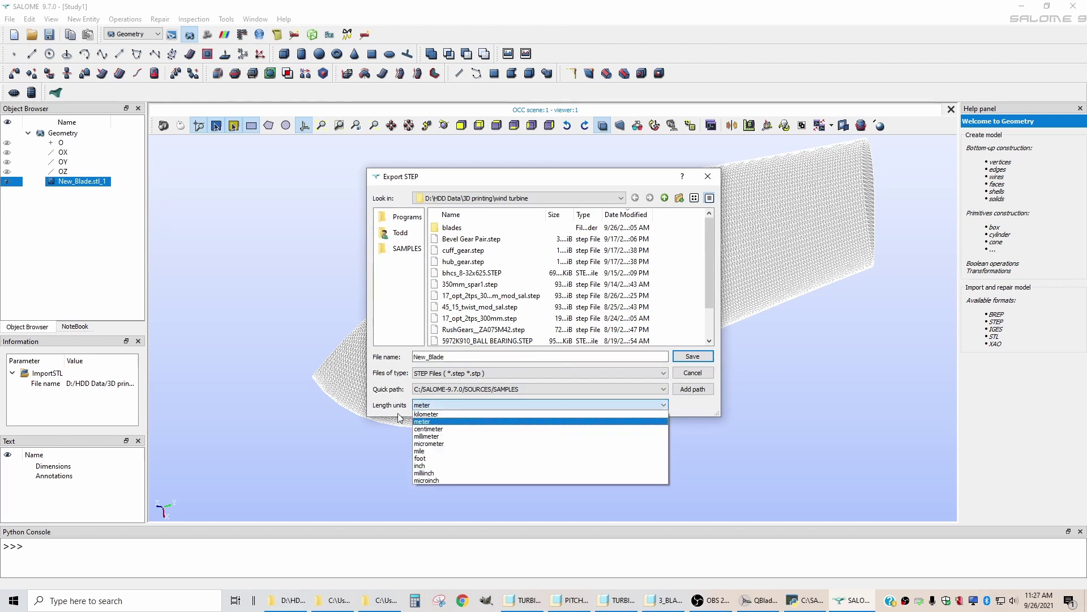
click(382, 406)
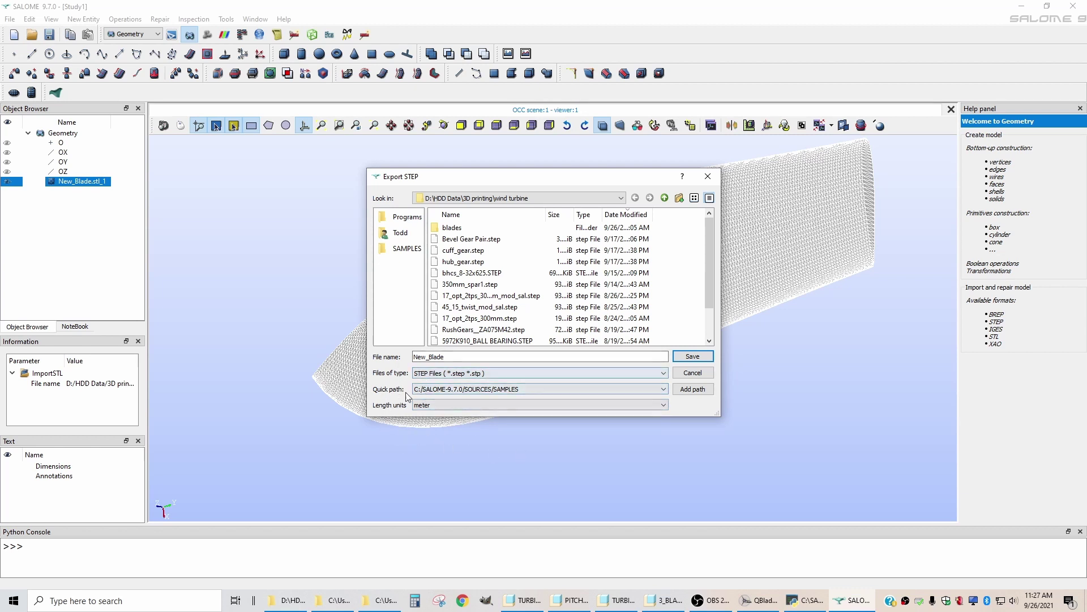
click(689, 358)
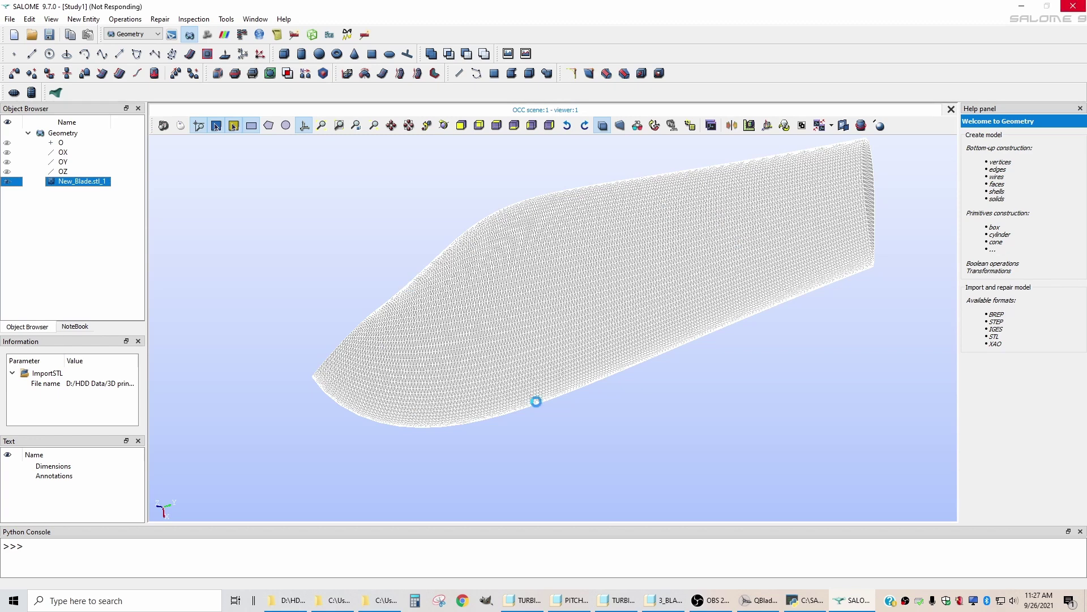
click(505, 451)
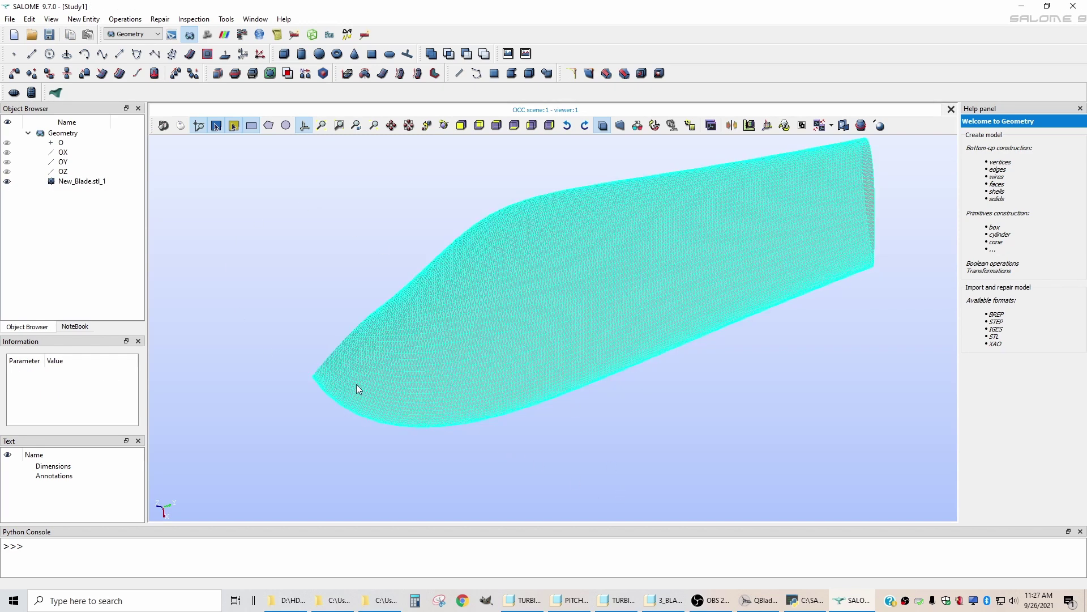
Step: Quit SALOME without saving the study and close the leftover Python console
click(1076, 6)
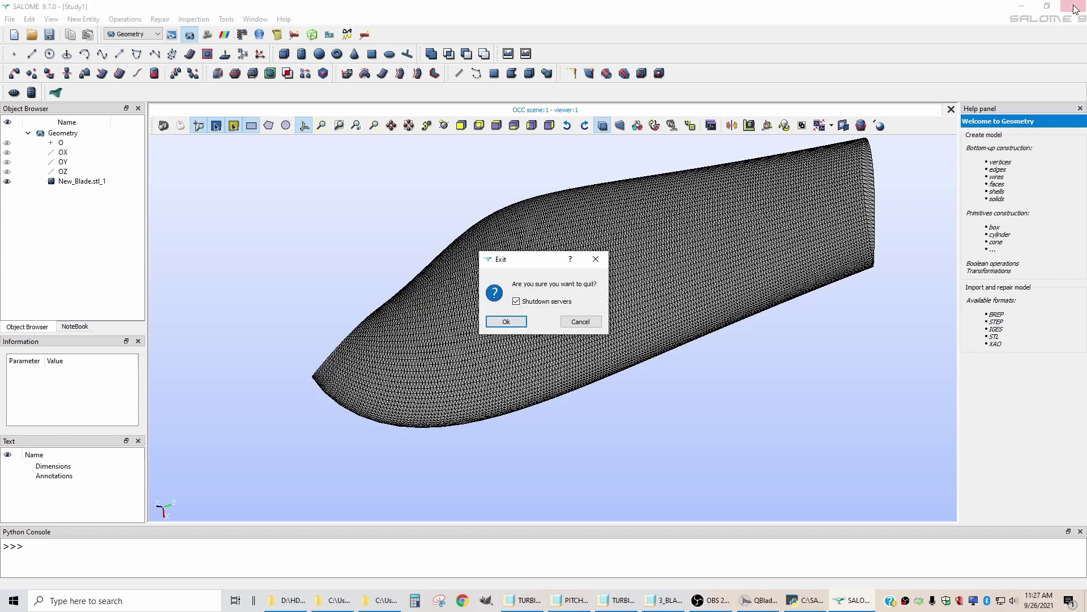
click(507, 321)
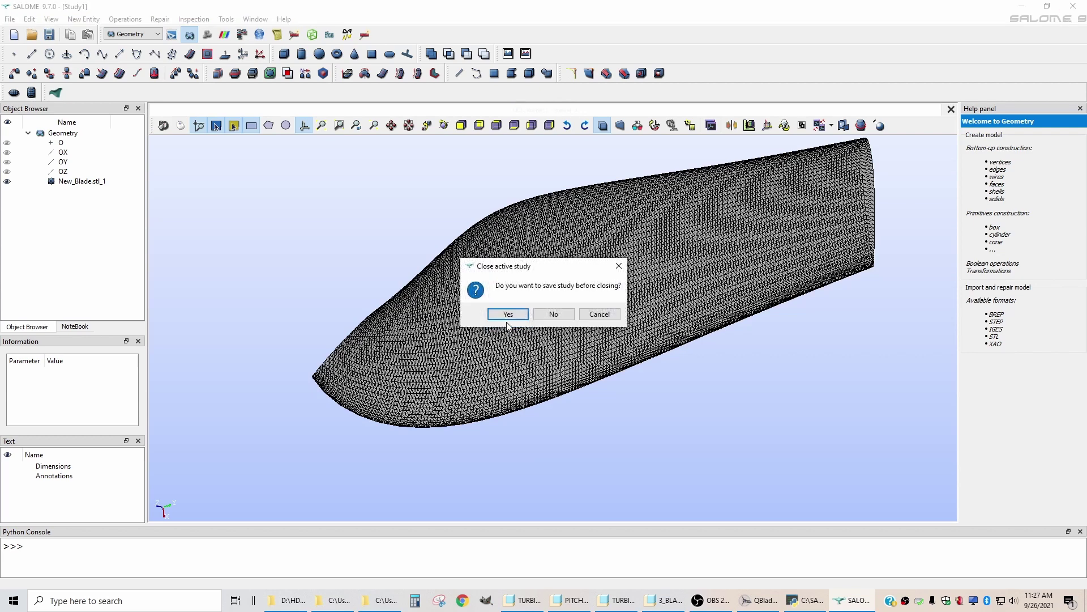
click(549, 313)
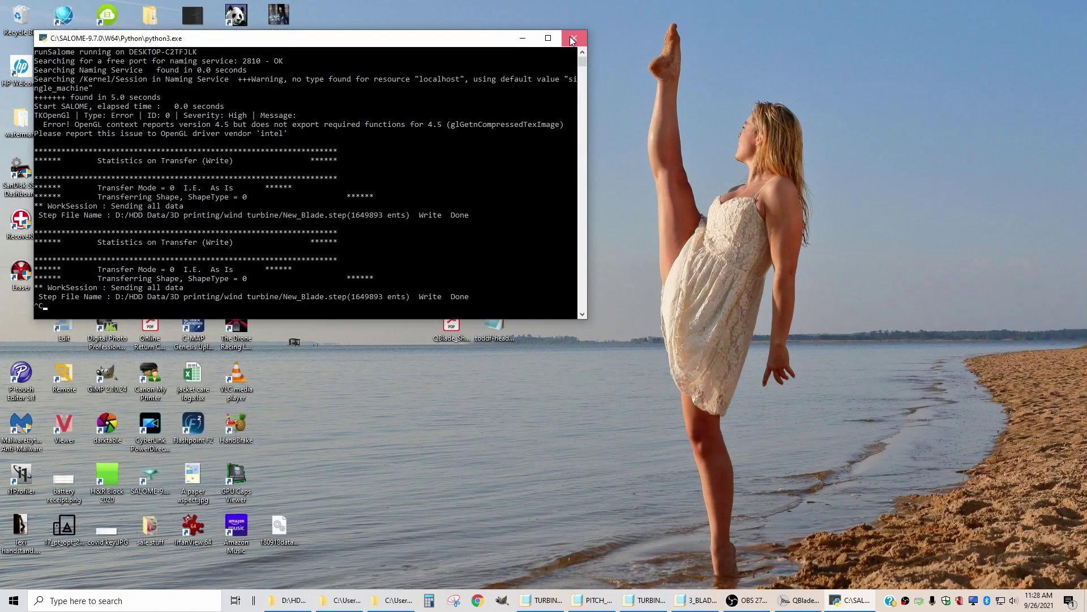
click(572, 37)
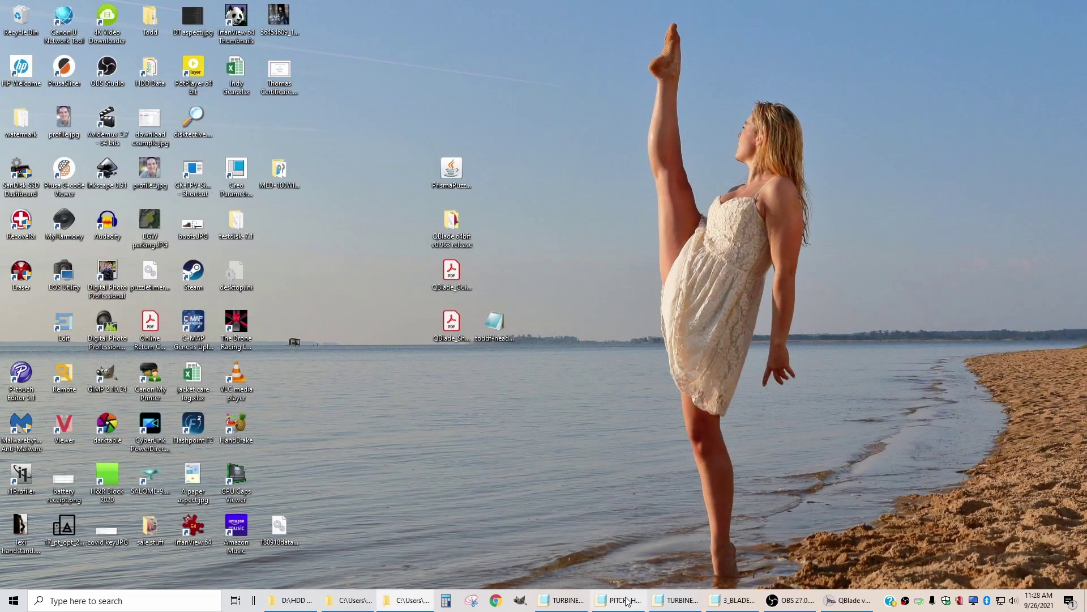
Step: Bring up the PITCH_HUB1 assembly, orbiting and zooming until the top blade stands upright
click(625, 600)
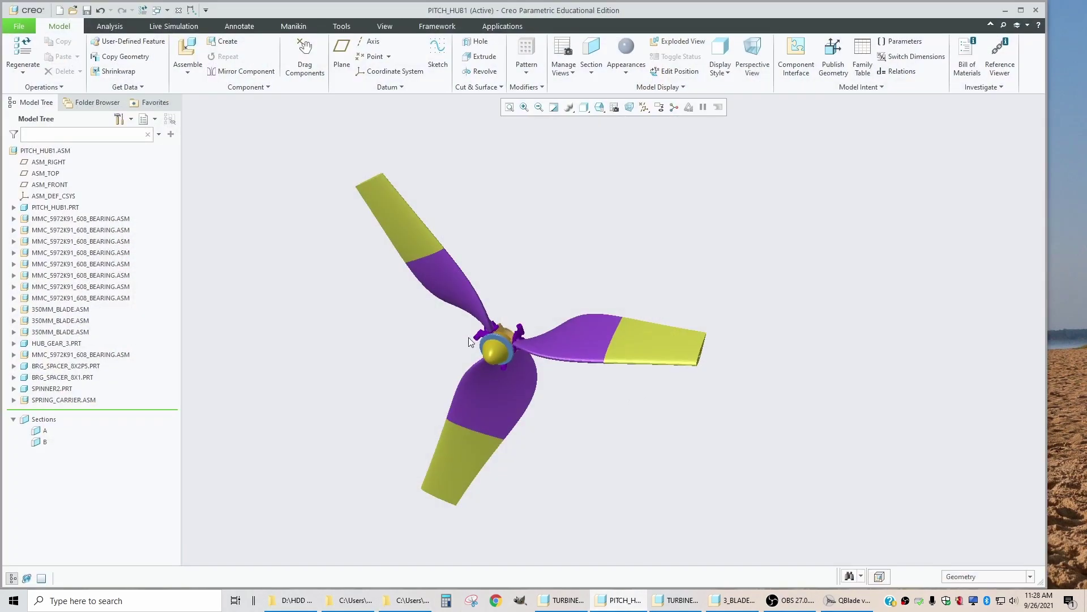
scroll(396, 334, down, 2)
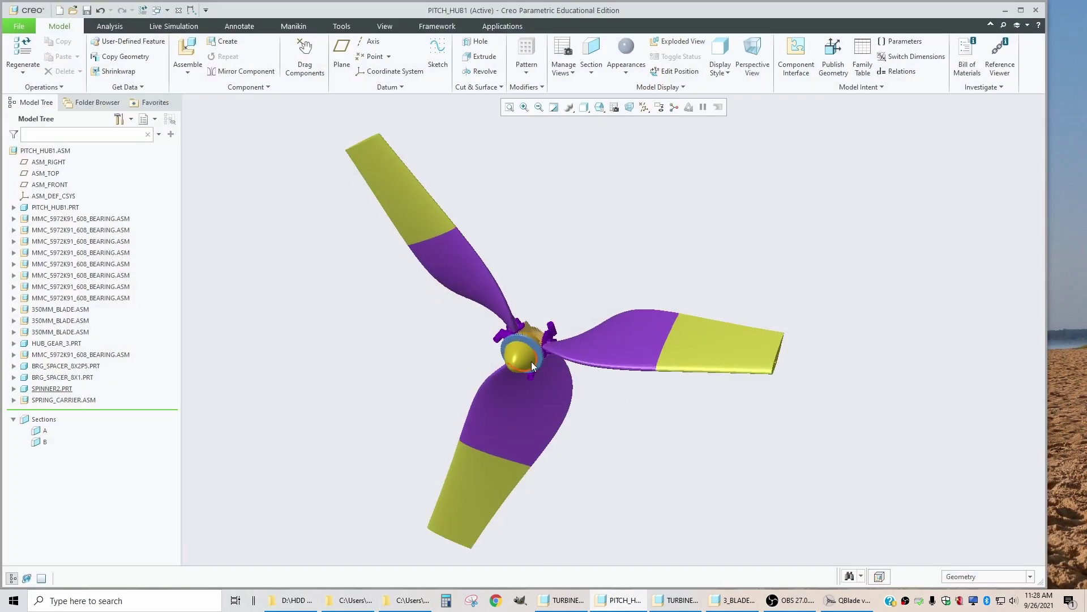
middle_drag(533, 365, 541, 446)
scroll(526, 317, down, 1)
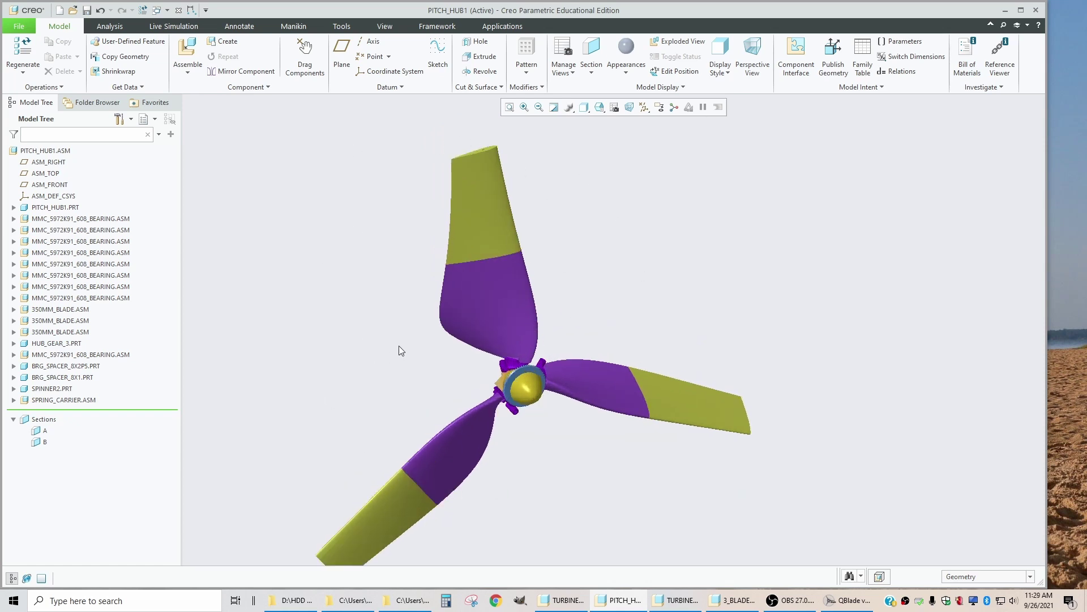
middle_drag(530, 393, 522, 378)
scroll(504, 255, down, 1)
scroll(504, 242, up, 2)
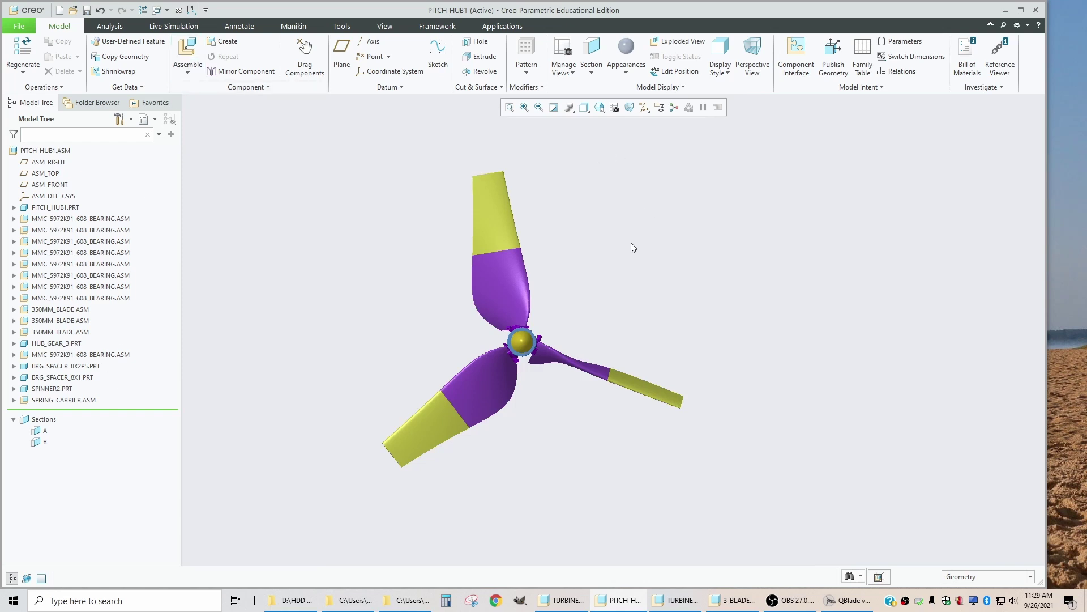
scroll(558, 238, down, 1)
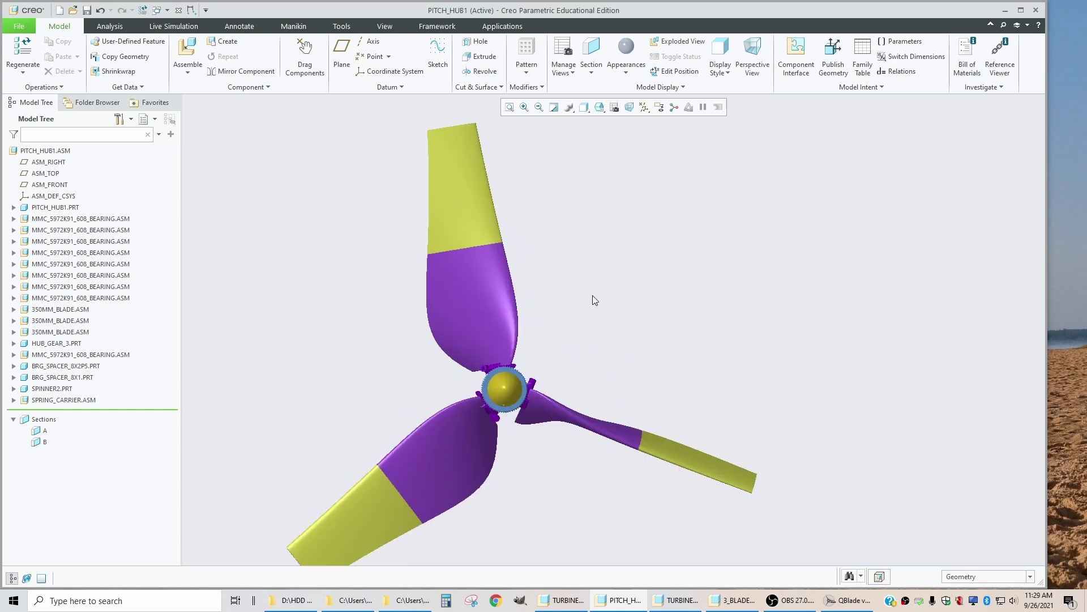
scroll(579, 328, up, 1)
middle_drag(552, 338, 583, 255)
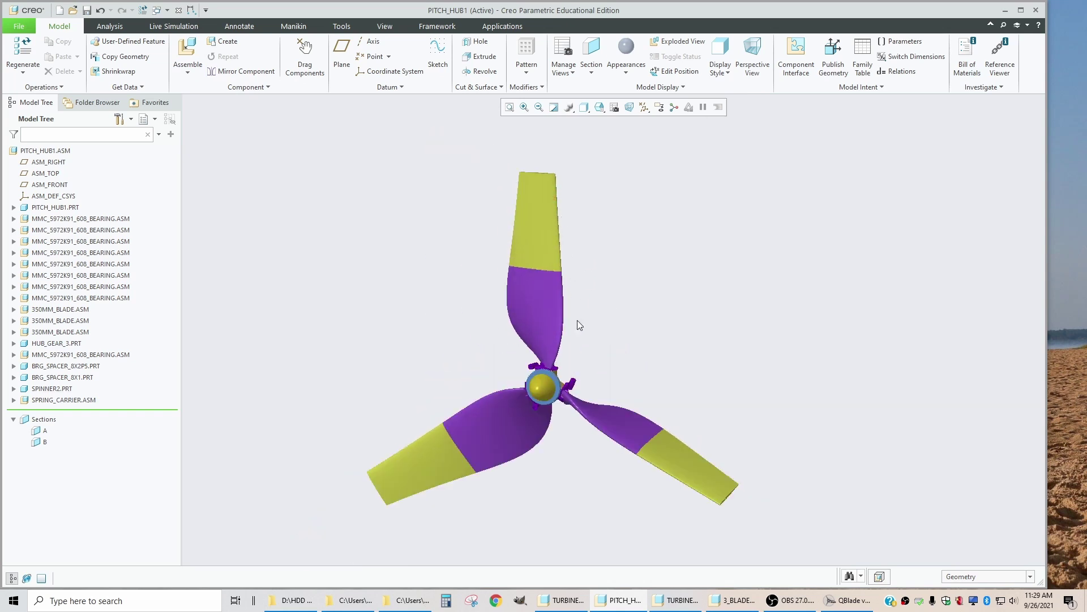
scroll(566, 324, down, 1)
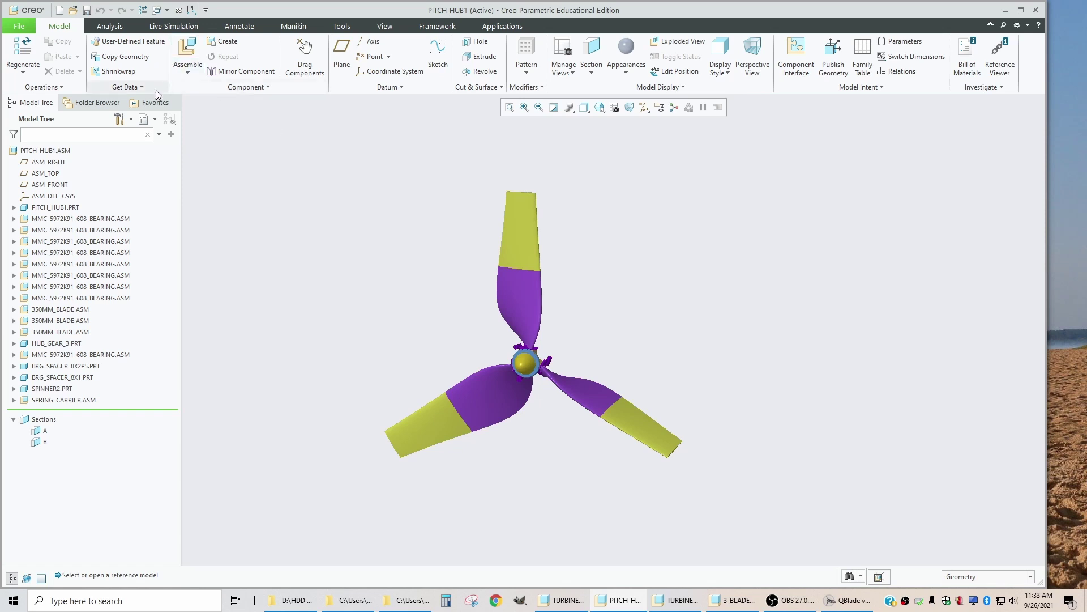
Step: Open mm_start_part.prt and turn on datum plane display
click(72, 13)
click(745, 196)
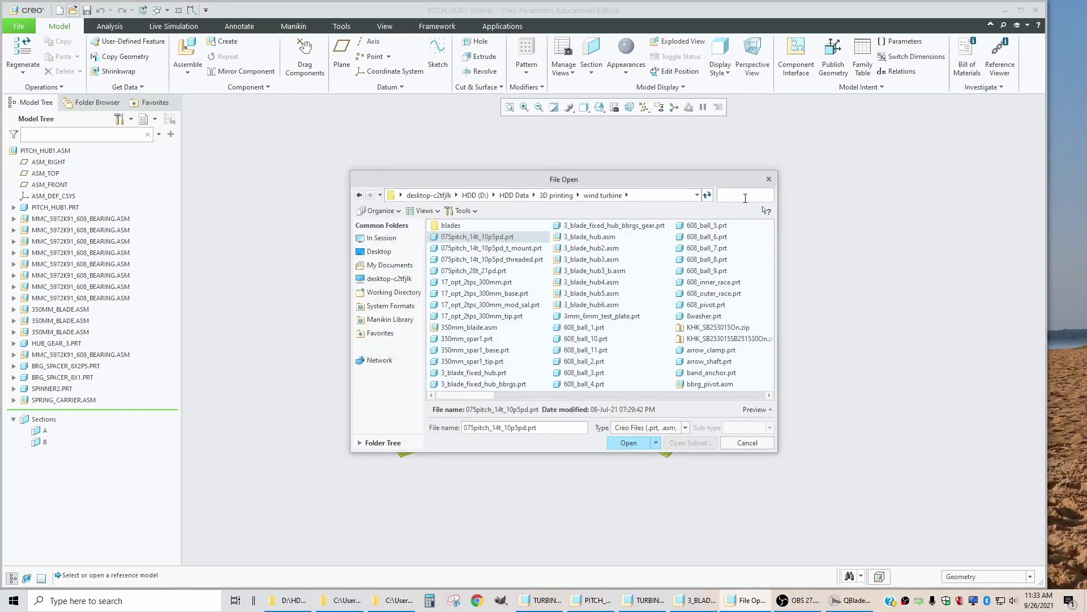
text(mm)
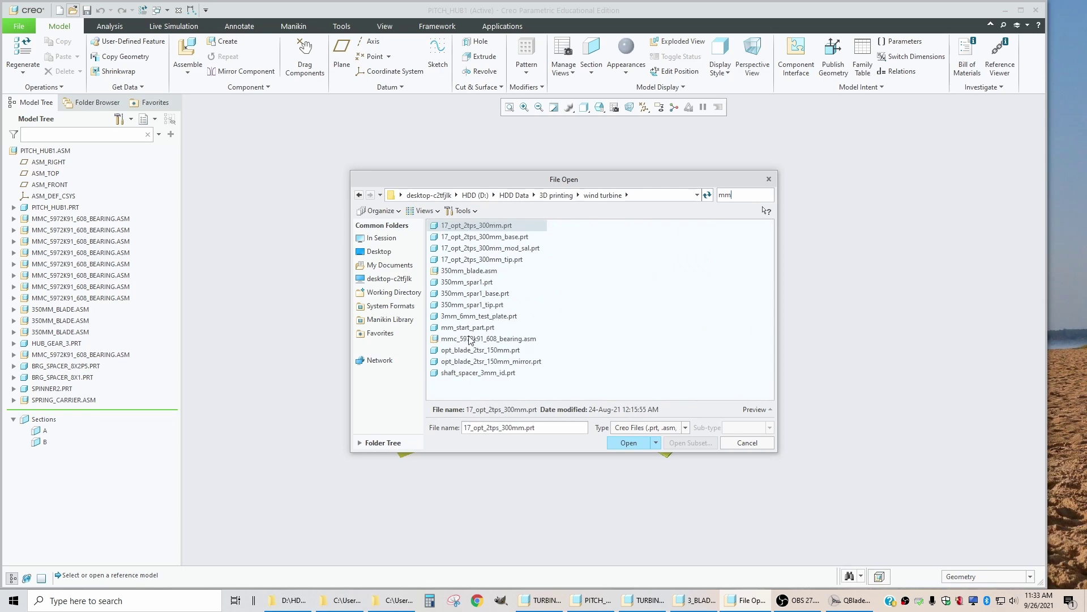
click(469, 328)
click(628, 442)
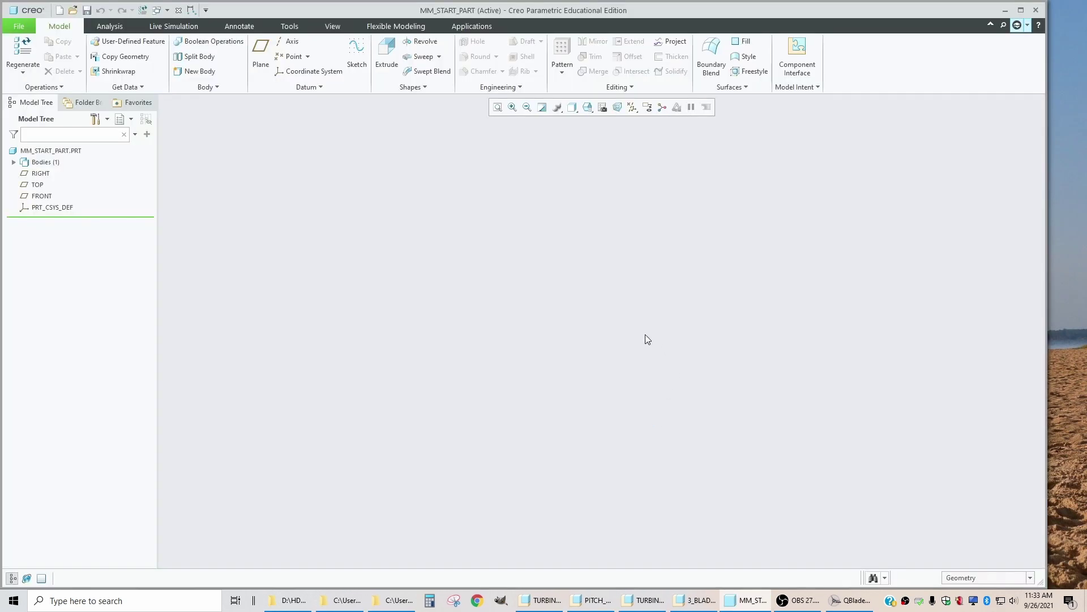
click(648, 107)
click(639, 172)
scroll(333, 338, down, 2)
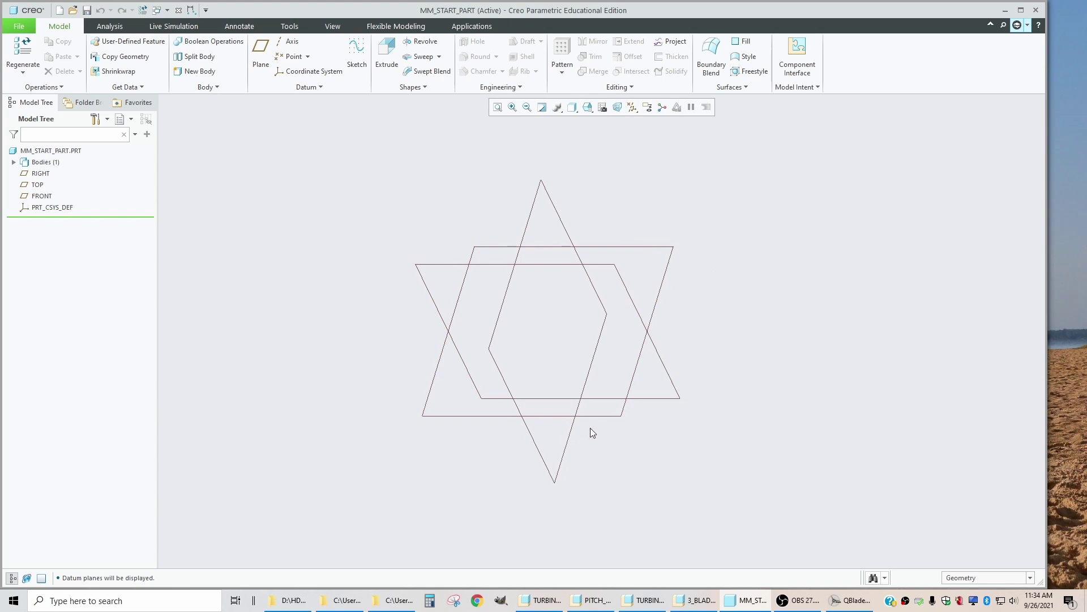
scroll(315, 264, down, 1)
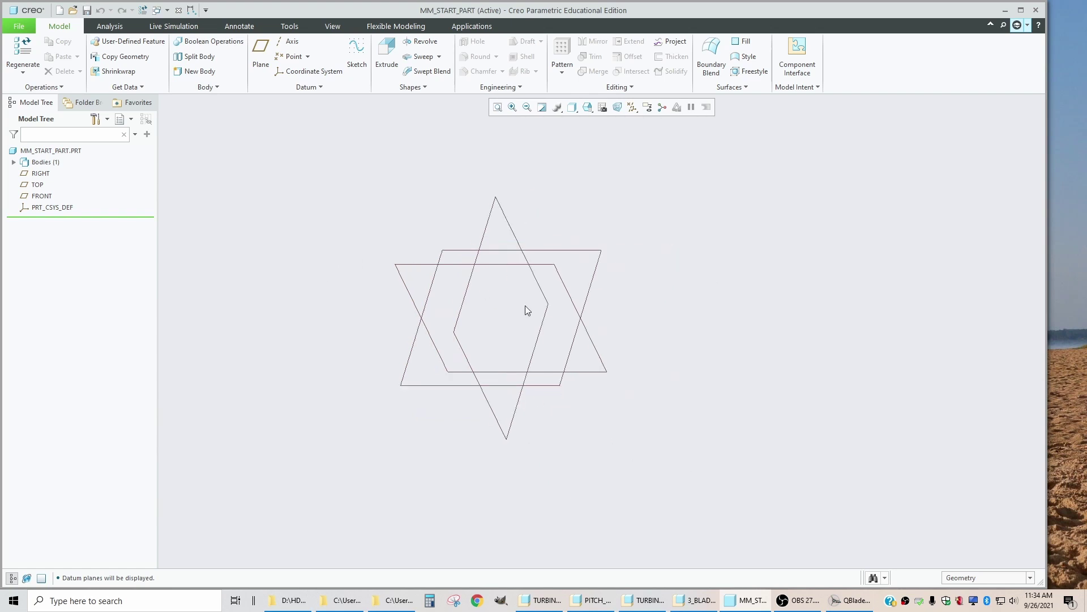
Step: Set the part's units to Meter Kilogram Second (MKS), converting dimensions, in Model Properties
click(20, 27)
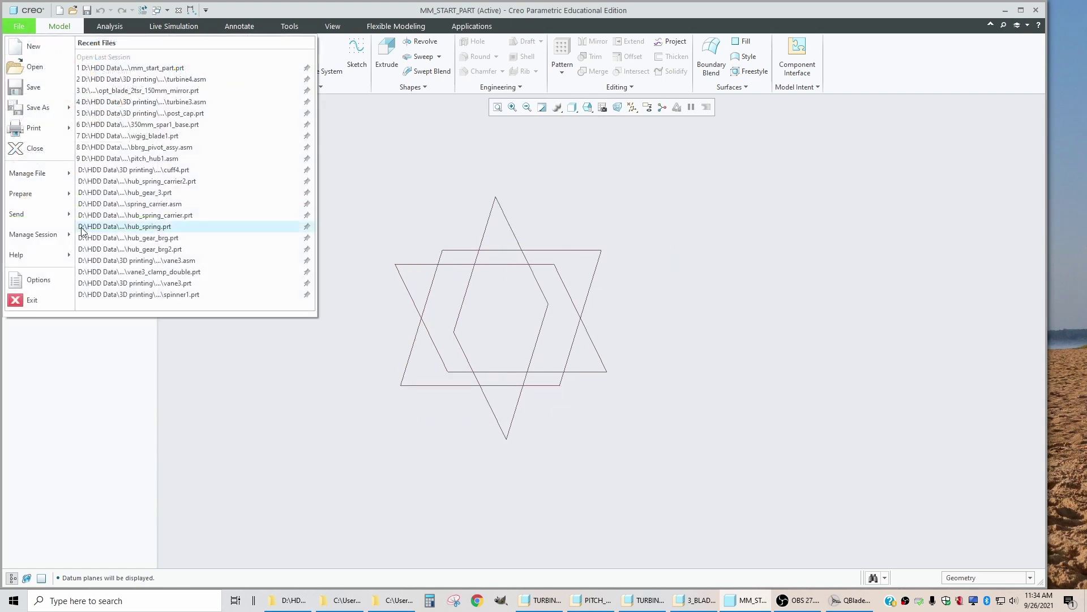
mouse_move(34, 194)
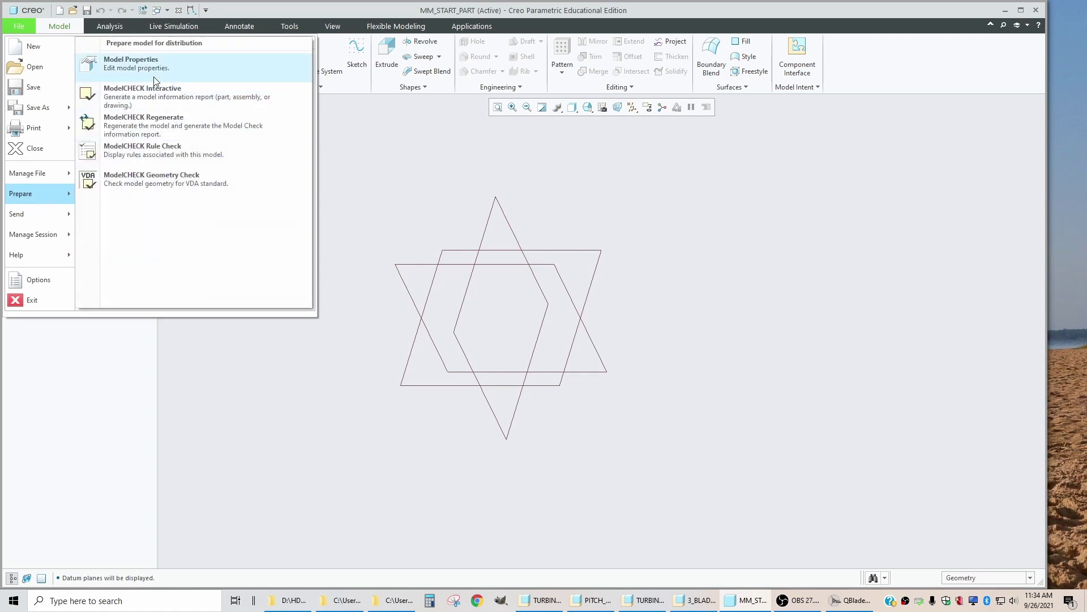
click(153, 72)
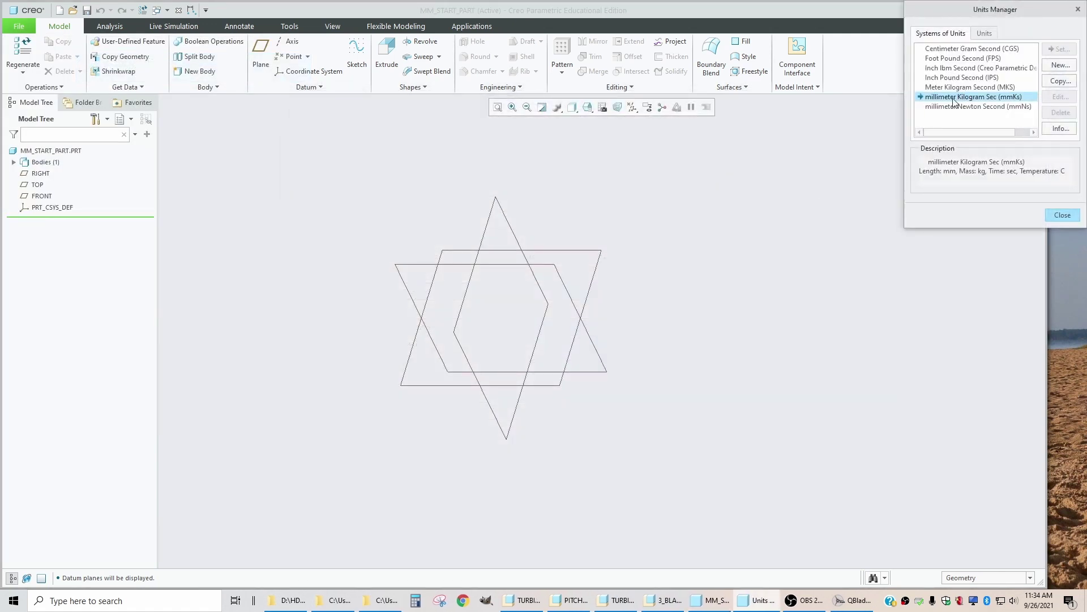
click(956, 88)
click(1059, 49)
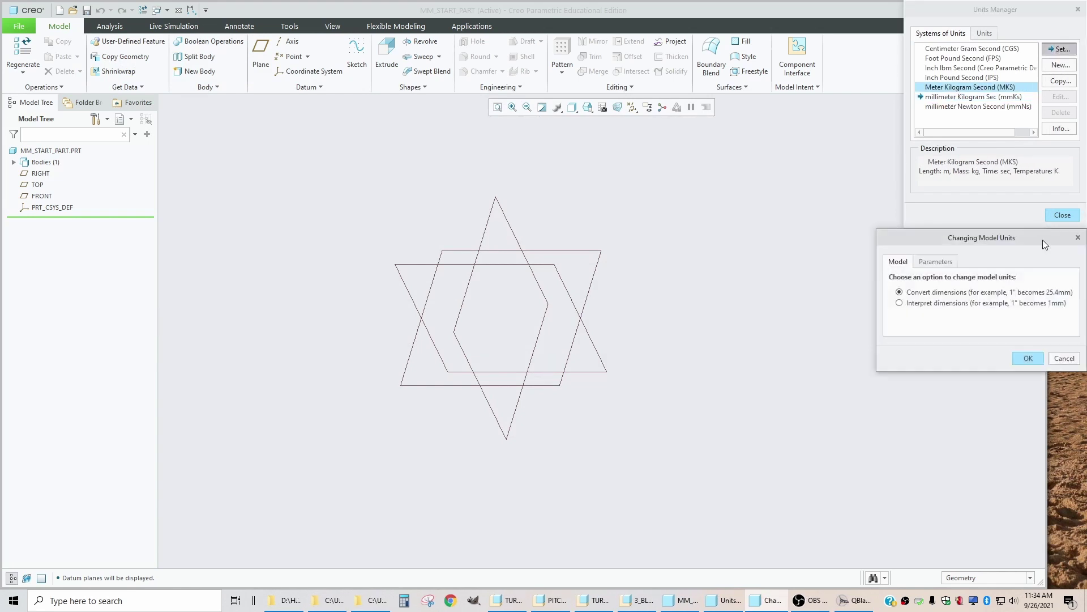
click(1027, 358)
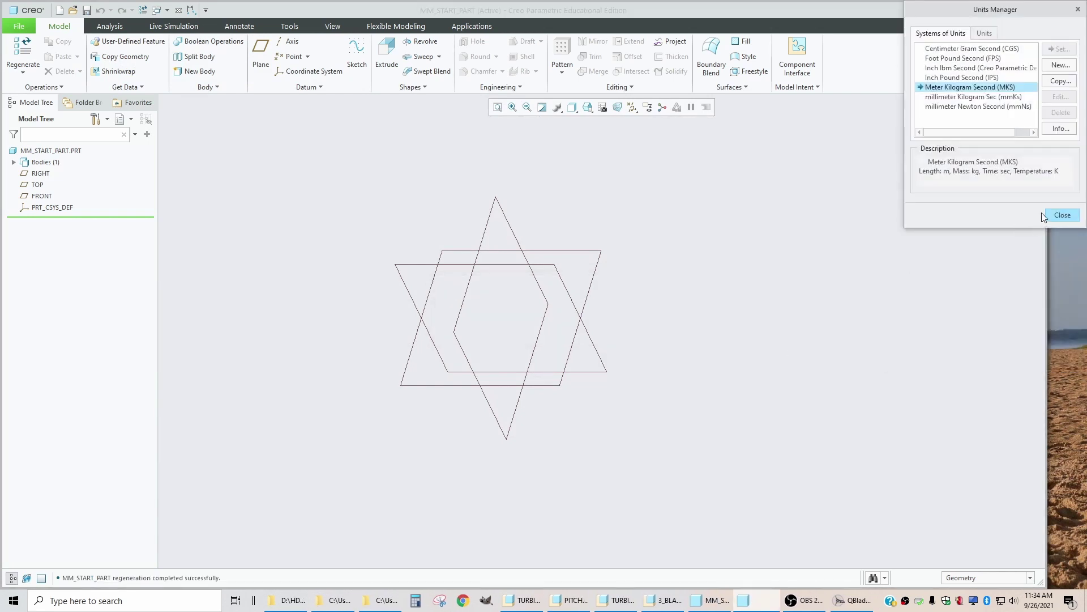
click(1062, 215)
click(522, 490)
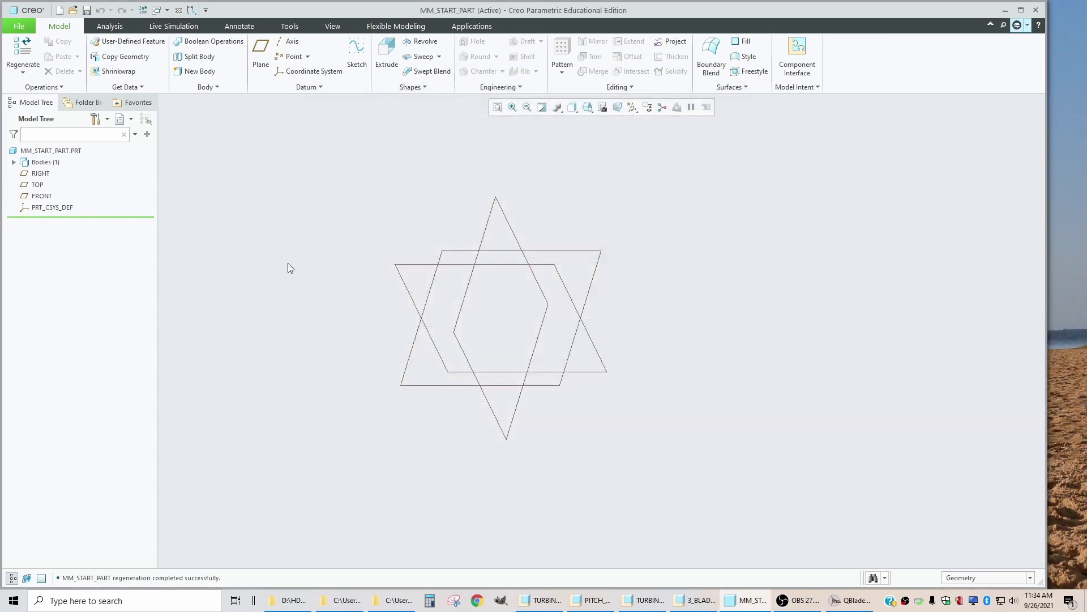
Step: Import New_Blade.step with default settings, adding the twisted blade as Import Feature id 40
click(124, 89)
click(112, 127)
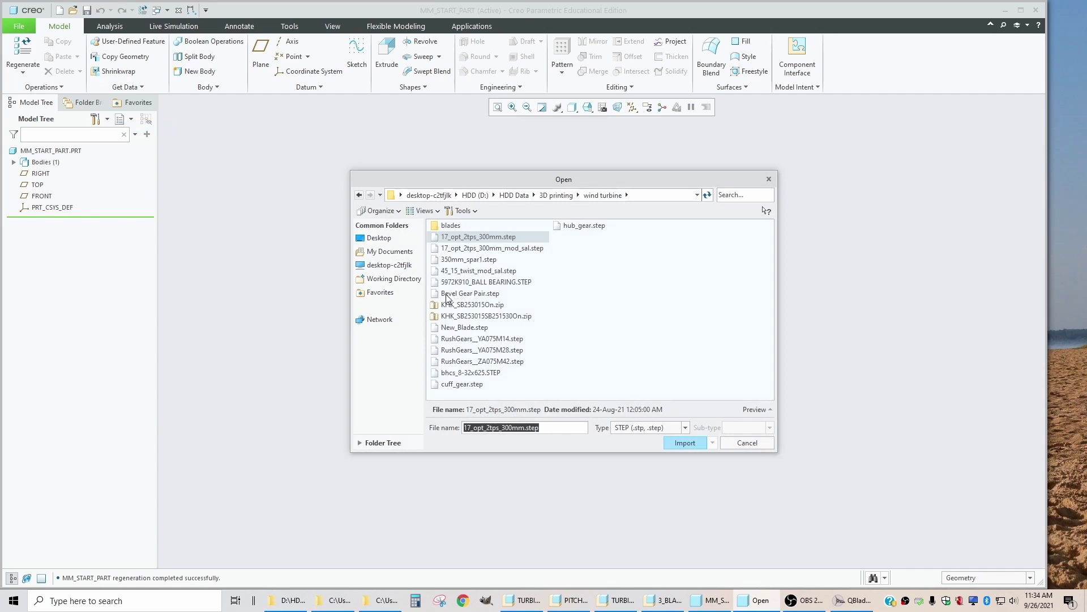
double_click(463, 328)
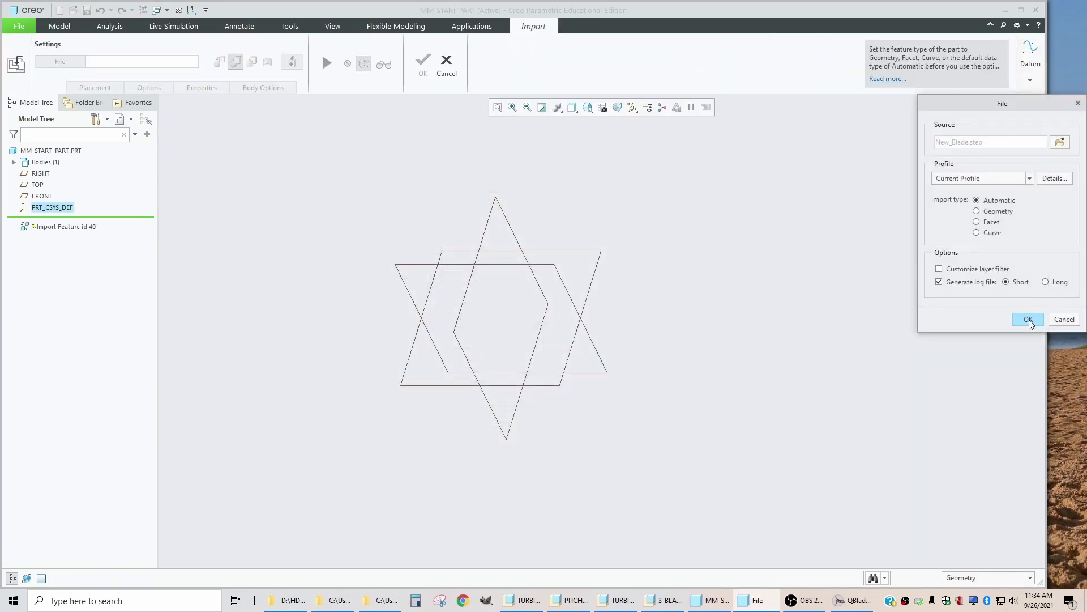
click(1027, 320)
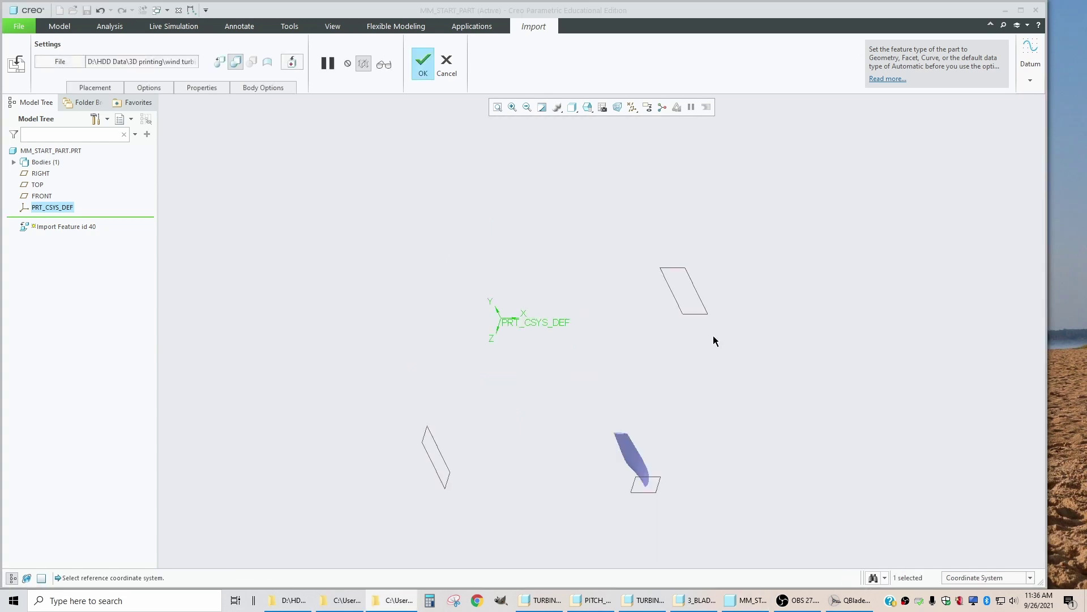
middle_drag(675, 504, 546, 470)
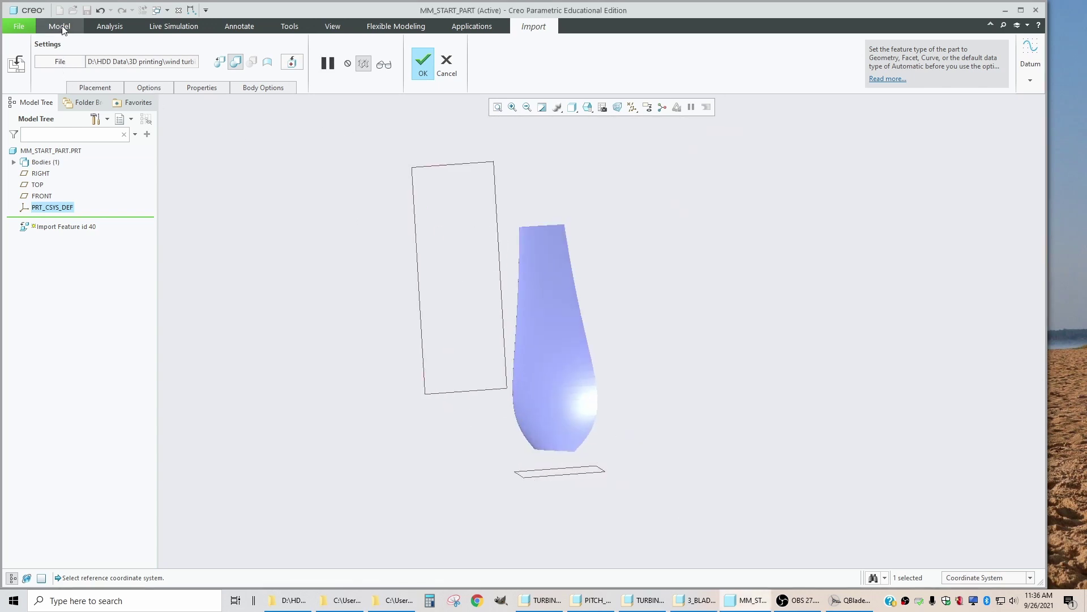
mouse_move(543, 329)
middle_down()
mouse_move(528, 354)
mouse_move(479, 351)
mouse_move(474, 386)
middle_up()
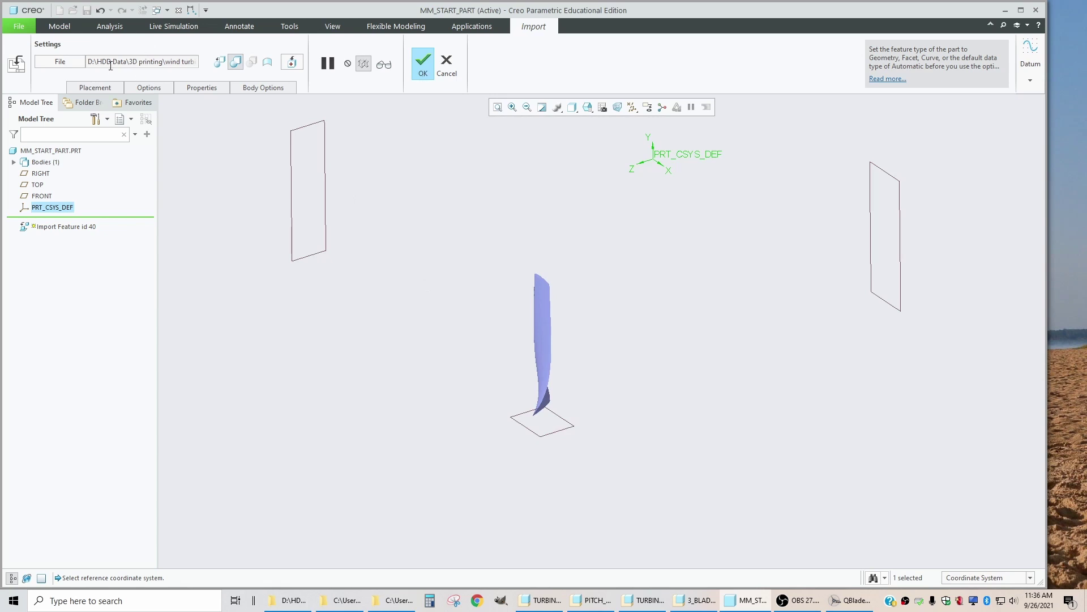
click(426, 63)
scroll(541, 349, down, 3)
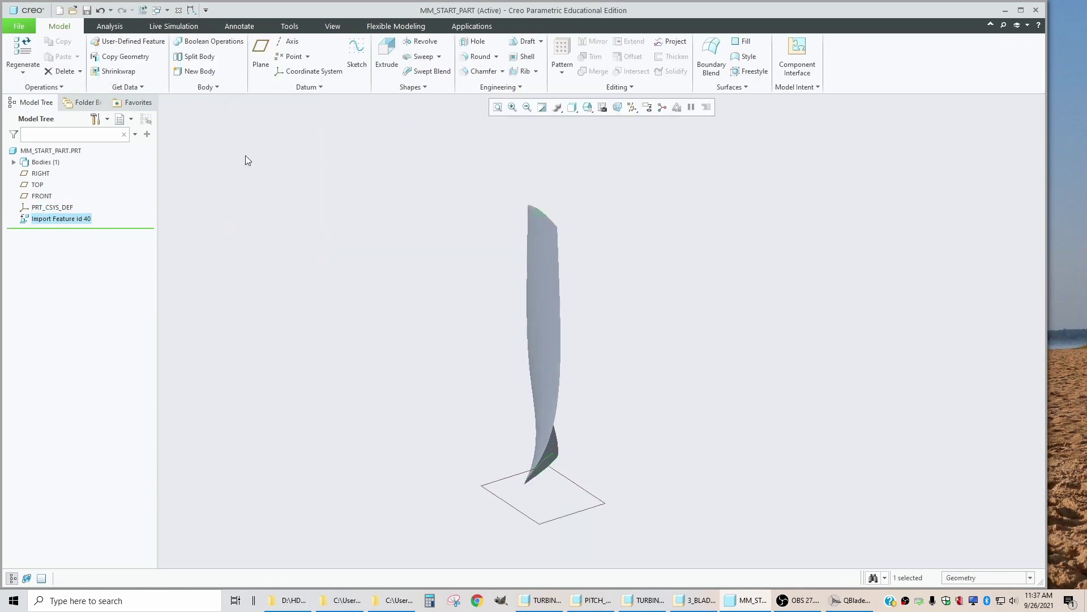
Step: Switch MM_START_PART to millimeter Kilogram Sec (mmKs) units, converting the existing dimensions
click(19, 26)
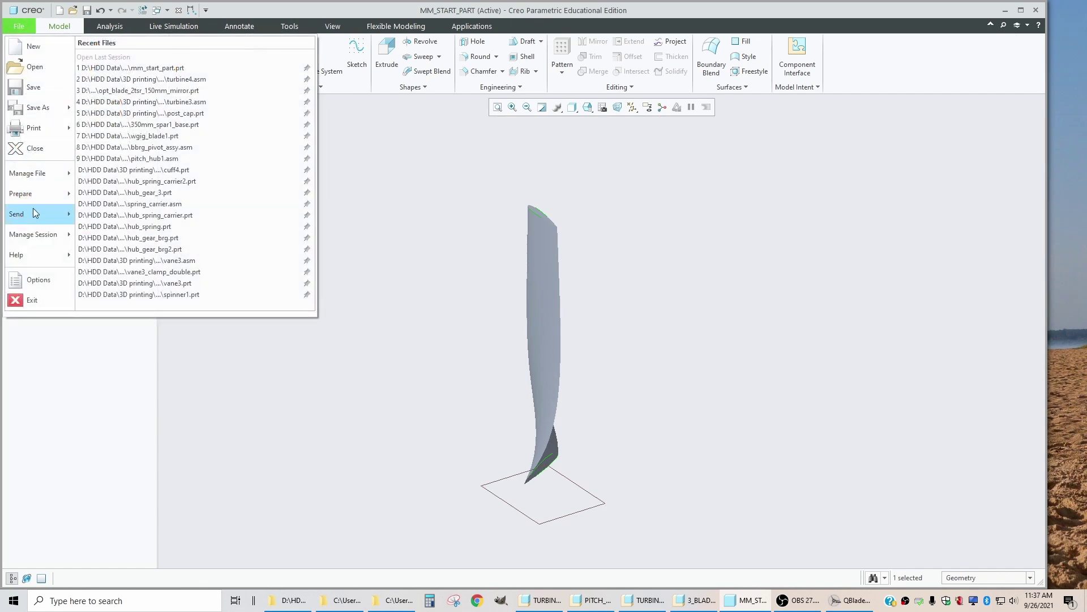
mouse_move(38, 202)
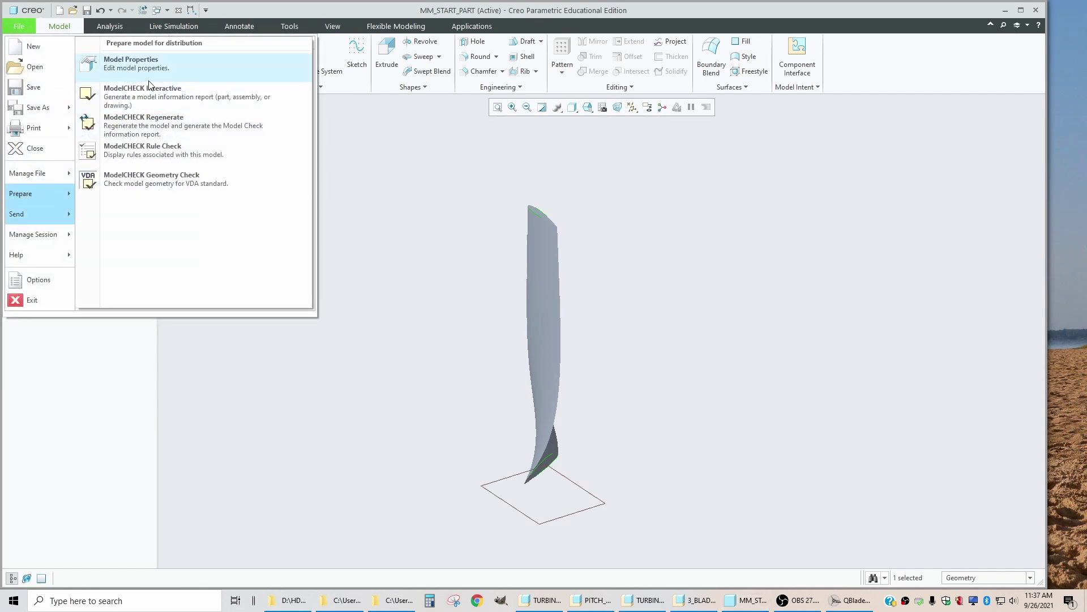
click(162, 67)
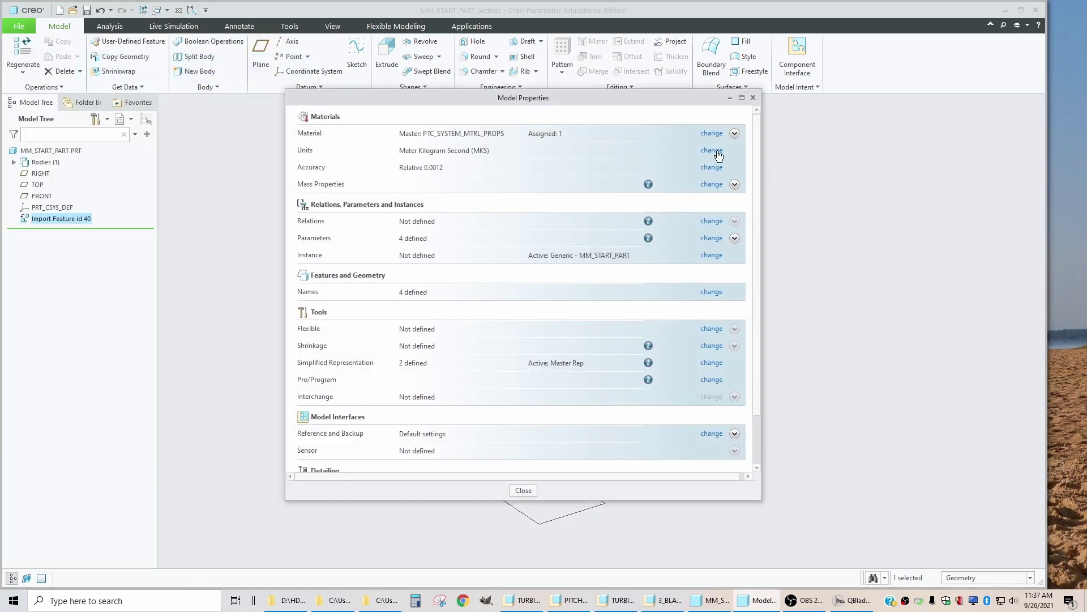
click(712, 151)
click(966, 99)
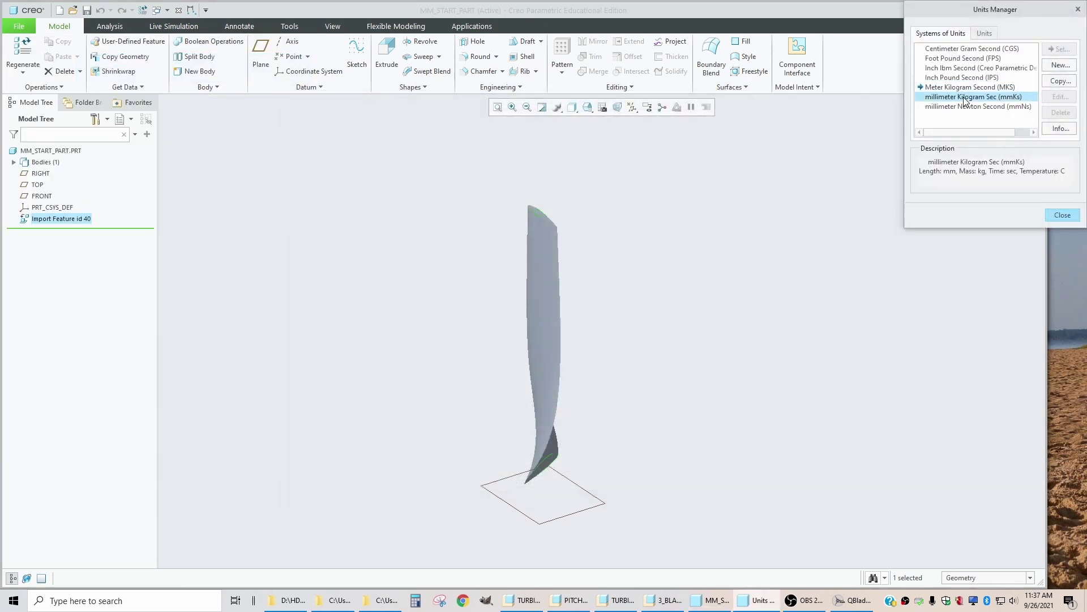
click(1060, 50)
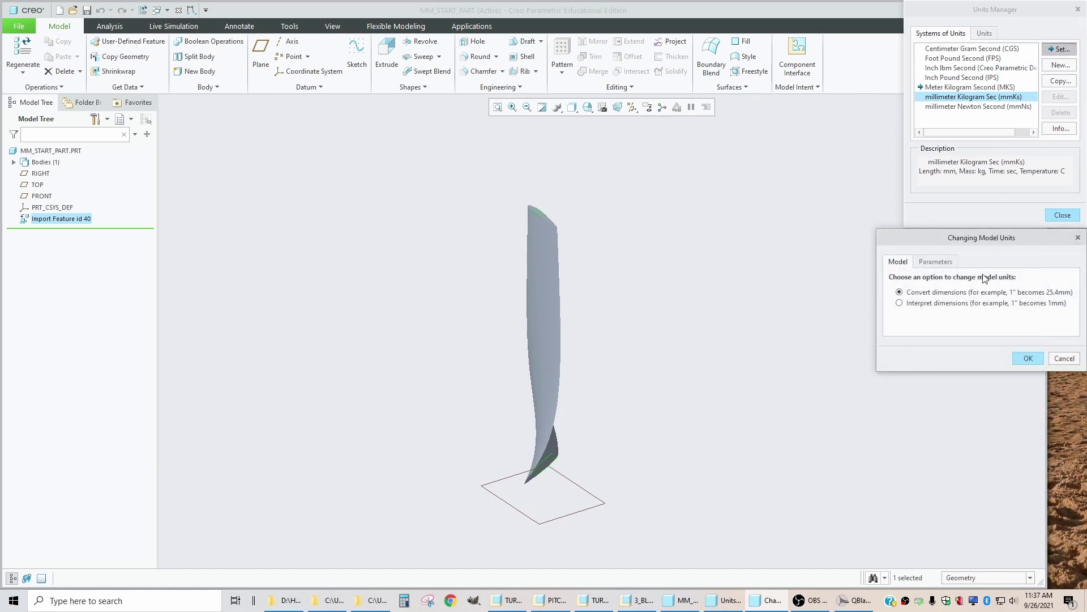
click(1028, 358)
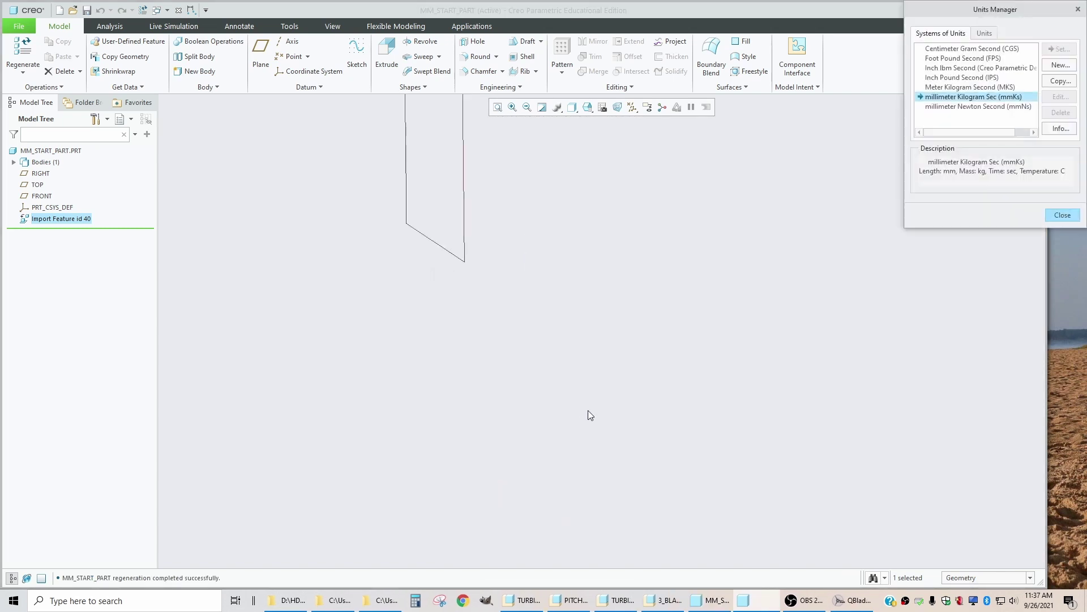
click(1062, 216)
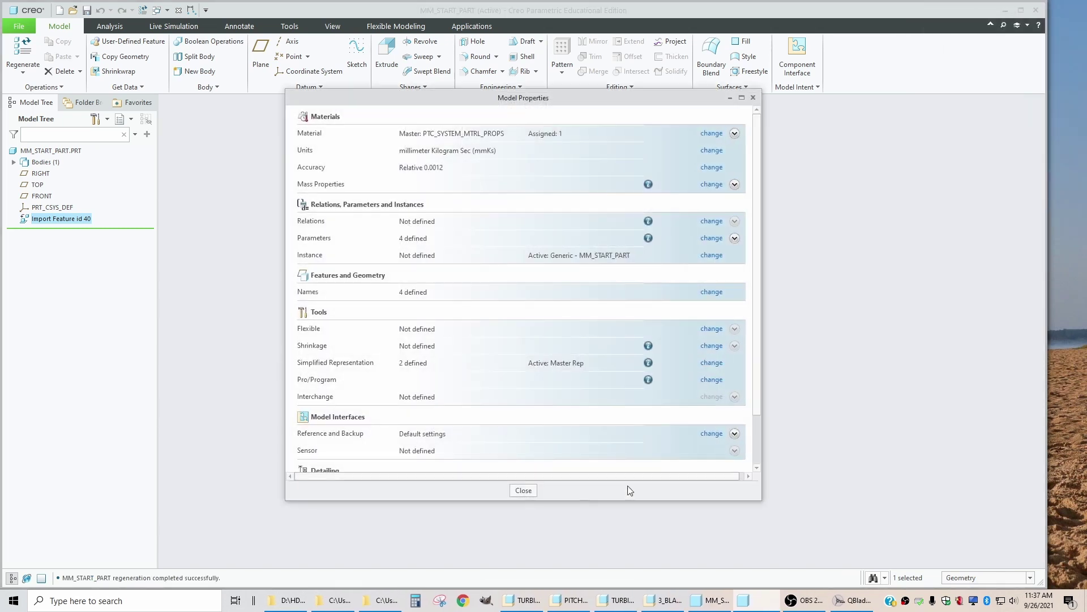
Step: Measure the distance from the TOP datum plane to the blade root edge, reading 34 mm
click(521, 488)
scroll(522, 424, up, 3)
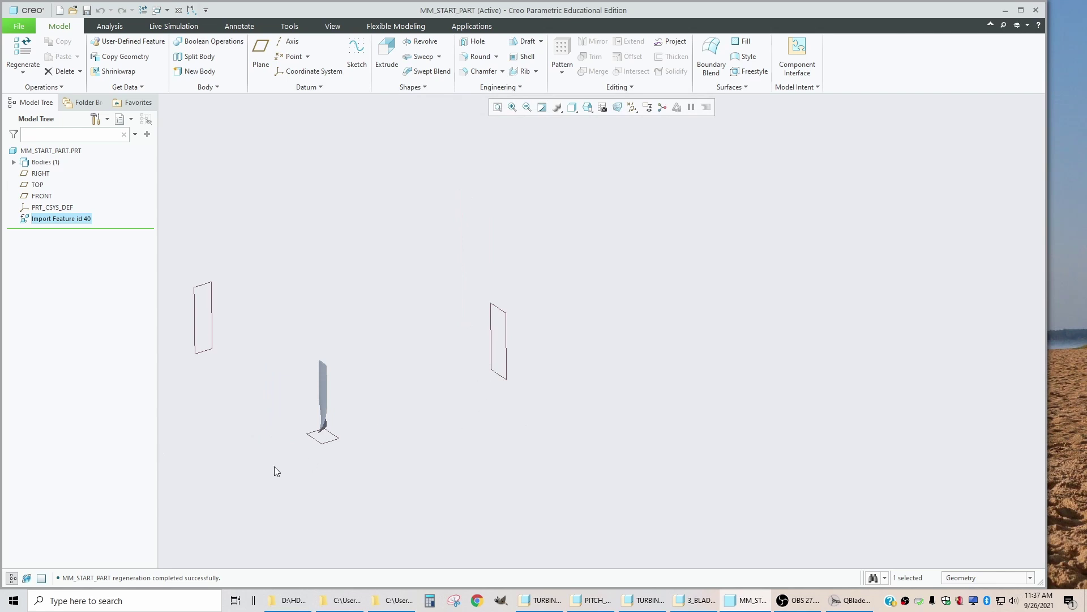
middle_drag(274, 467, 406, 369)
scroll(538, 286, down, 4)
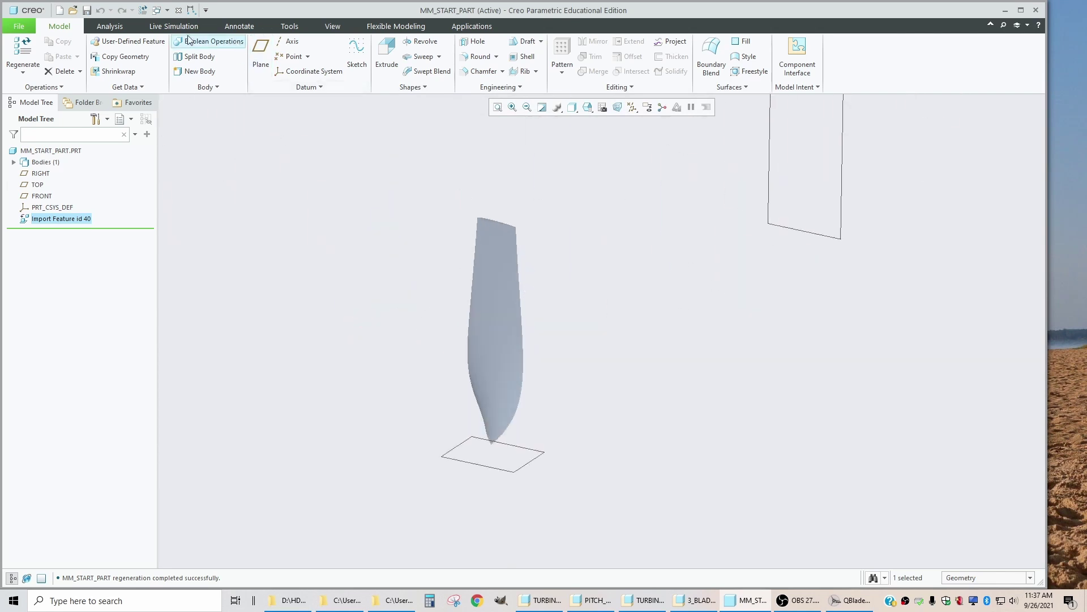
click(192, 10)
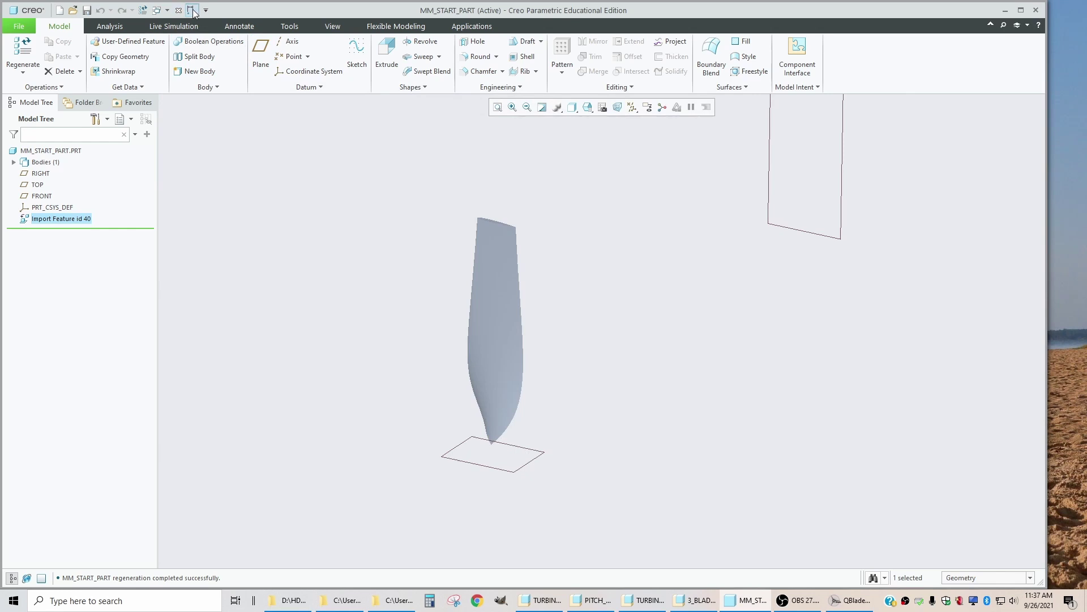
click(487, 468)
scroll(487, 434, down, 5)
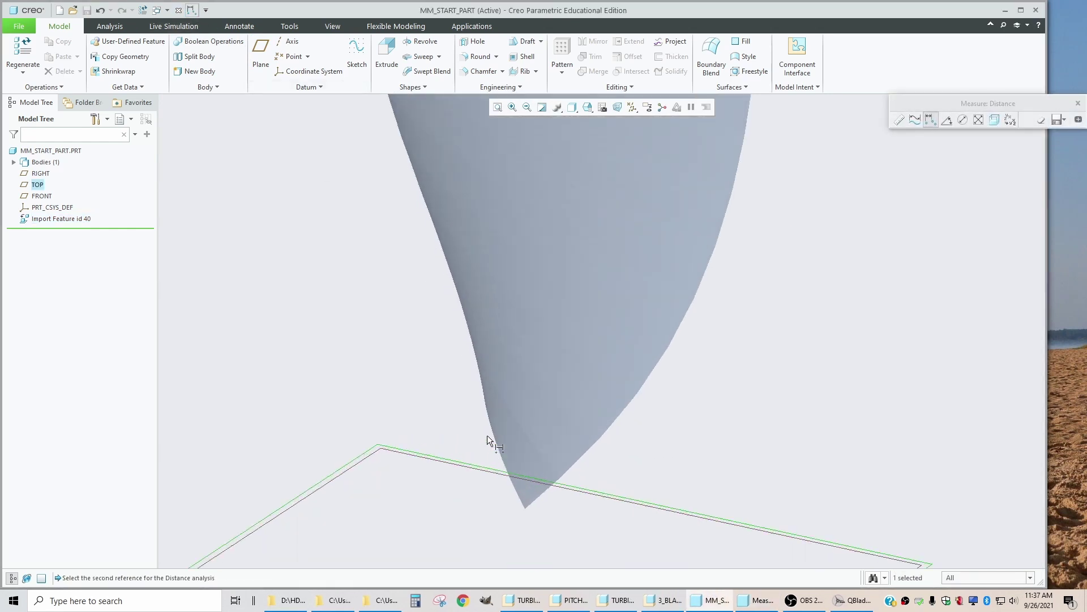
middle_drag(494, 437, 523, 481)
scroll(524, 481, down, 3)
scroll(741, 387, down, 3)
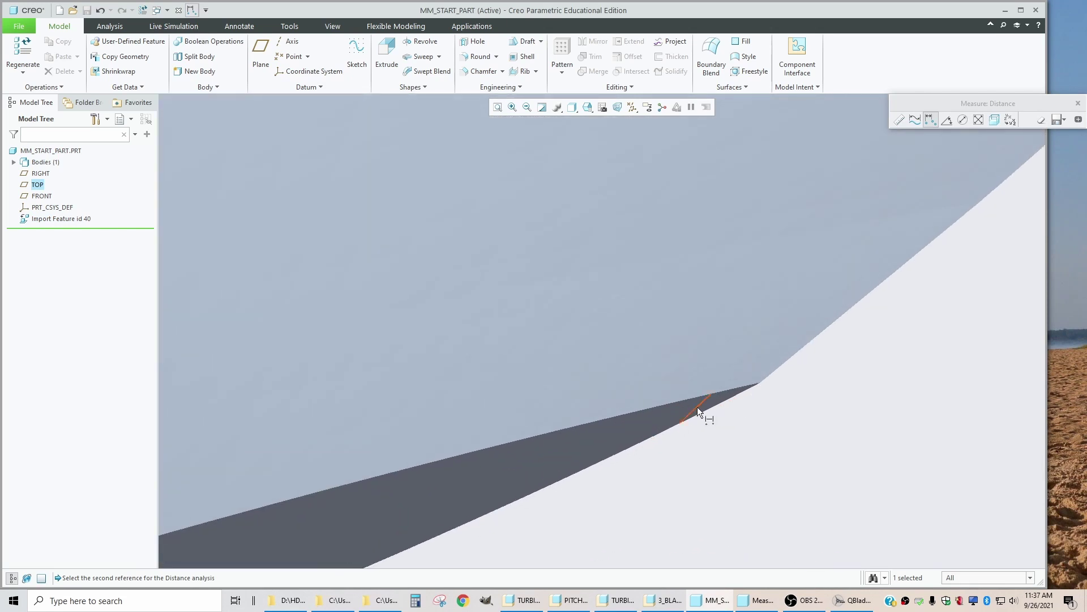
click(679, 409)
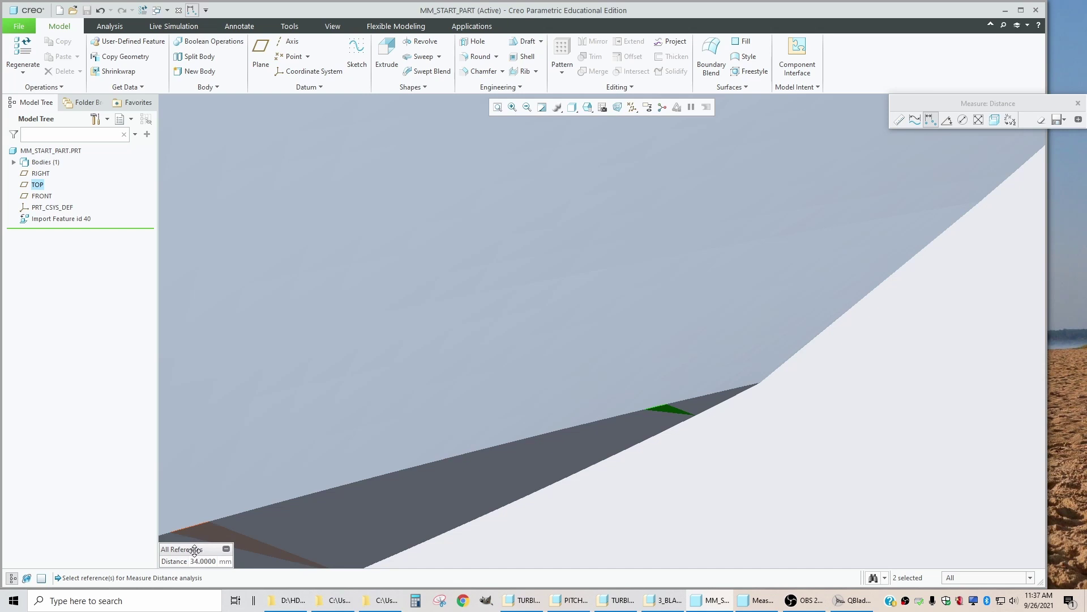
drag(195, 549, 431, 364)
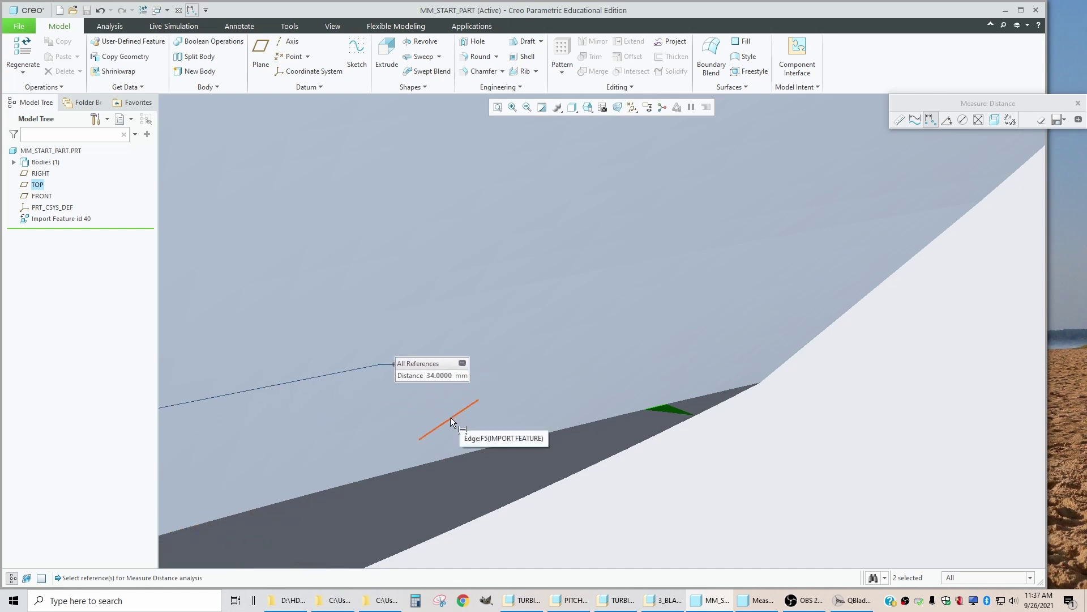
scroll(559, 373, down, 5)
scroll(530, 413, down, 2)
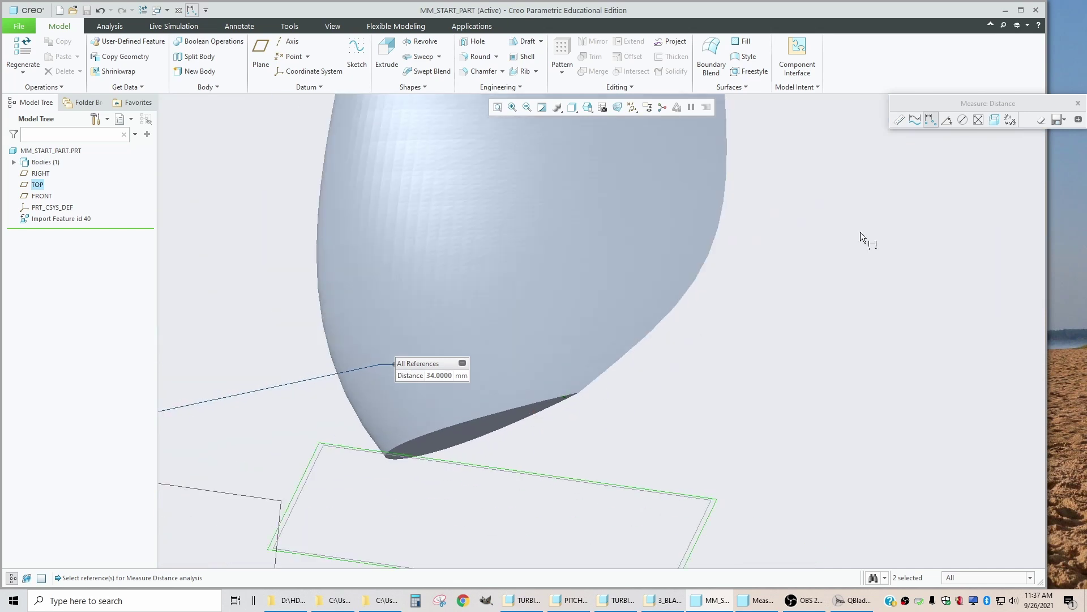
Step: Measure across the blade from its root face, reading 350 mm, then close the measurement
click(1040, 122)
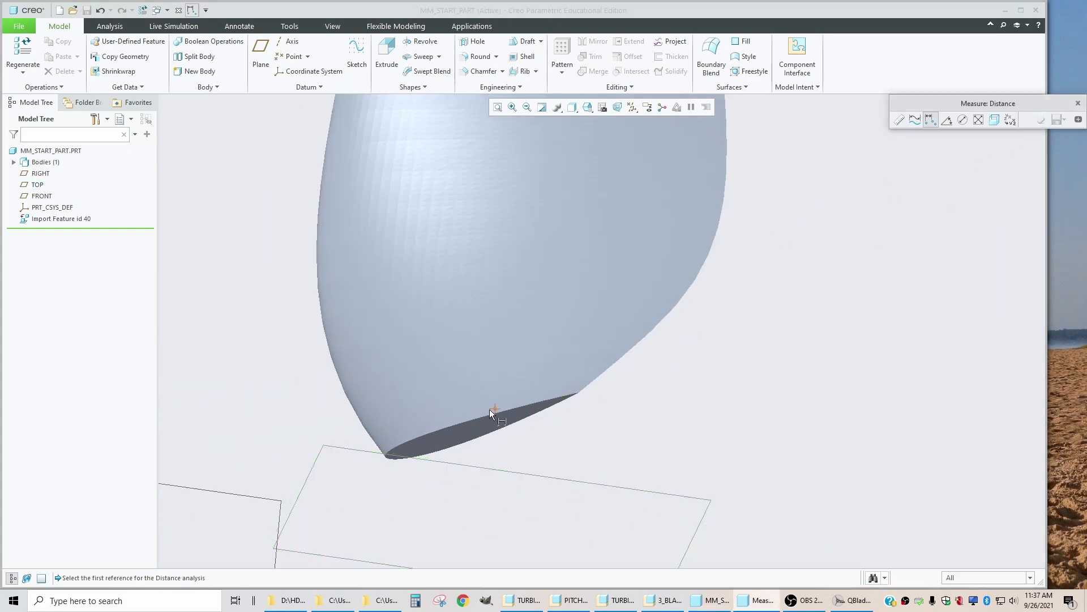
scroll(488, 417, up, 8)
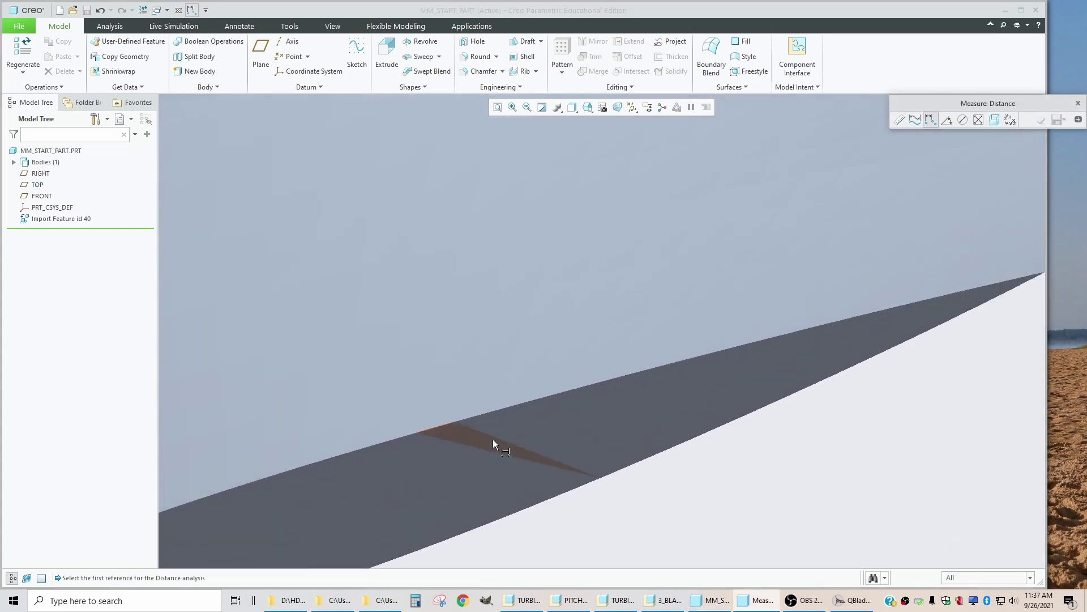
click(493, 440)
scroll(493, 439, down, 8)
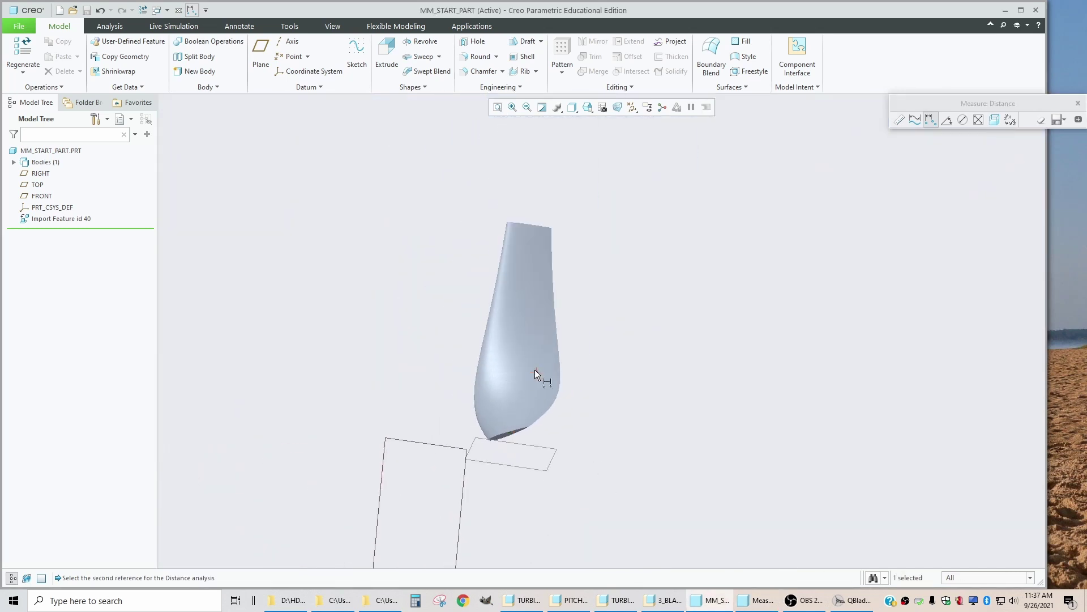
scroll(526, 430, up, 6)
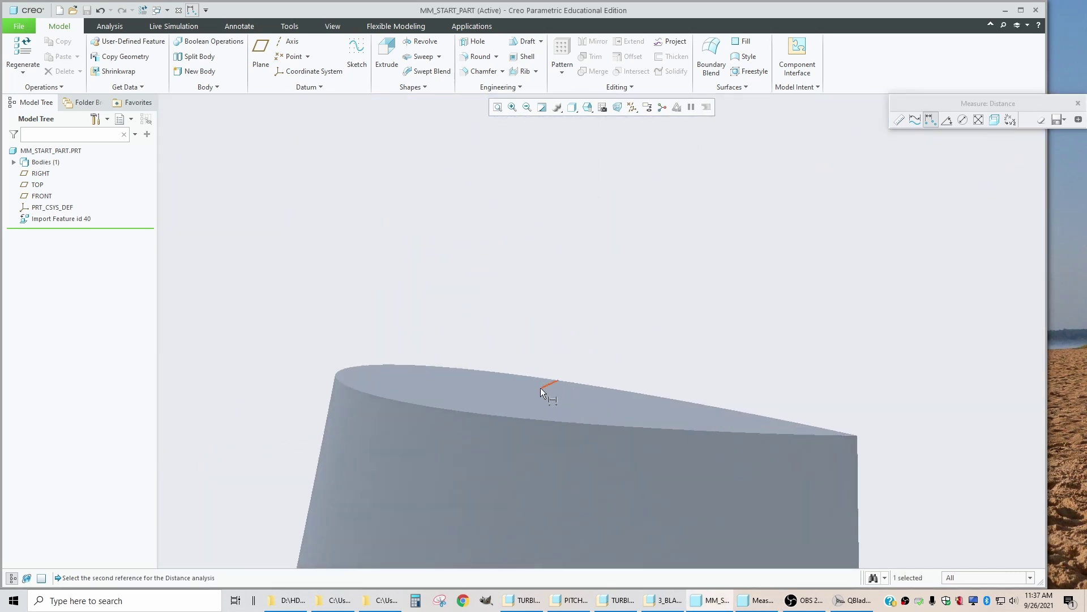
click(541, 393)
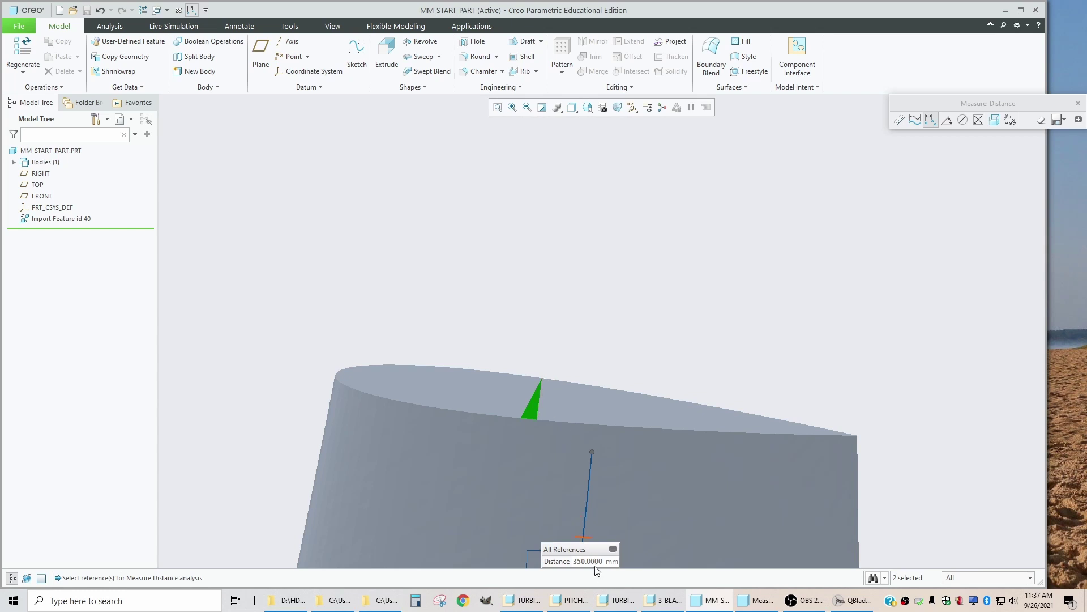
click(1078, 103)
middle_drag(573, 393, 590, 327)
scroll(549, 321, down, 2)
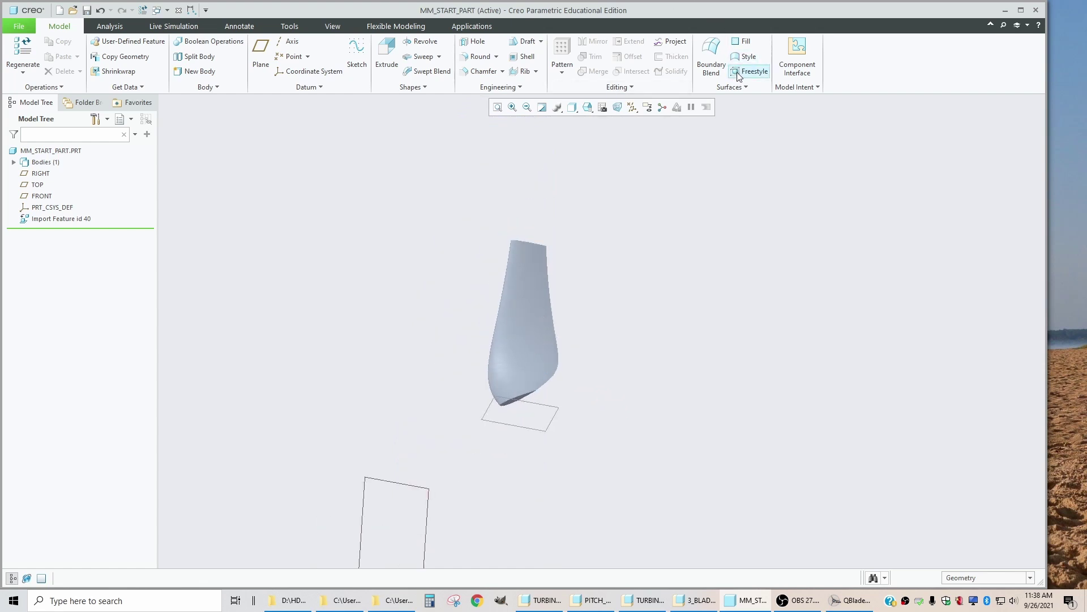
Step: Create datum plane DTM1 offset from TOP by 34+350/2 (209 mm) across the blade
click(260, 52)
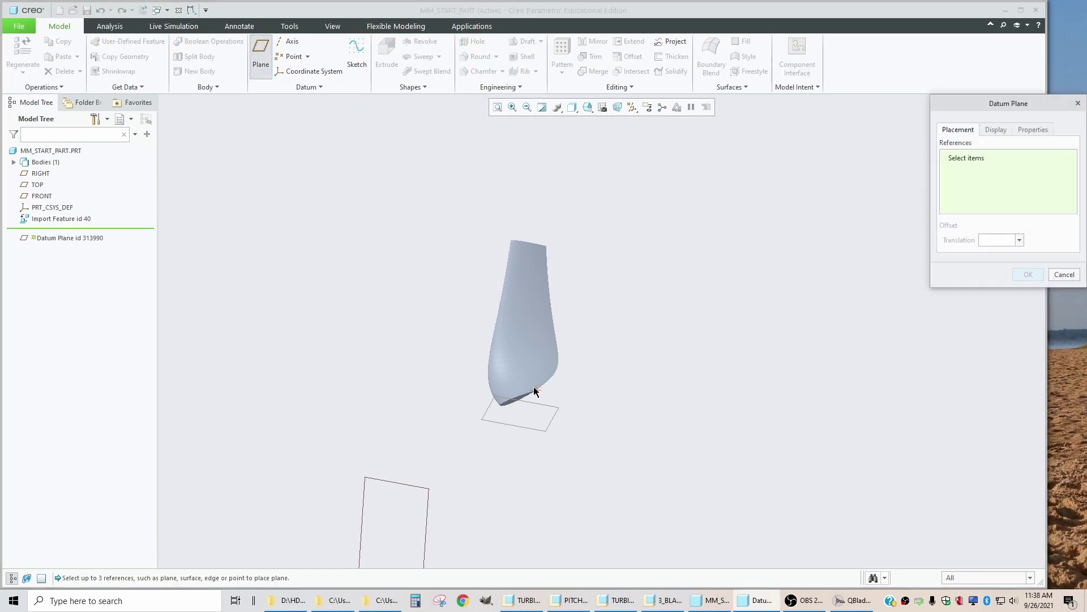
scroll(535, 391, up, 3)
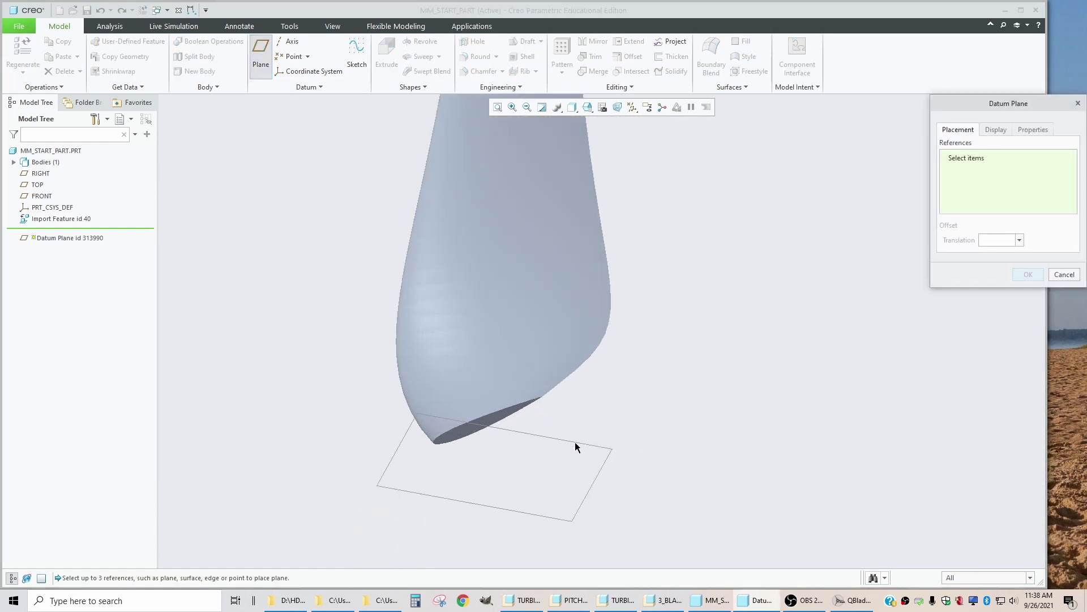
click(501, 512)
click(1003, 242)
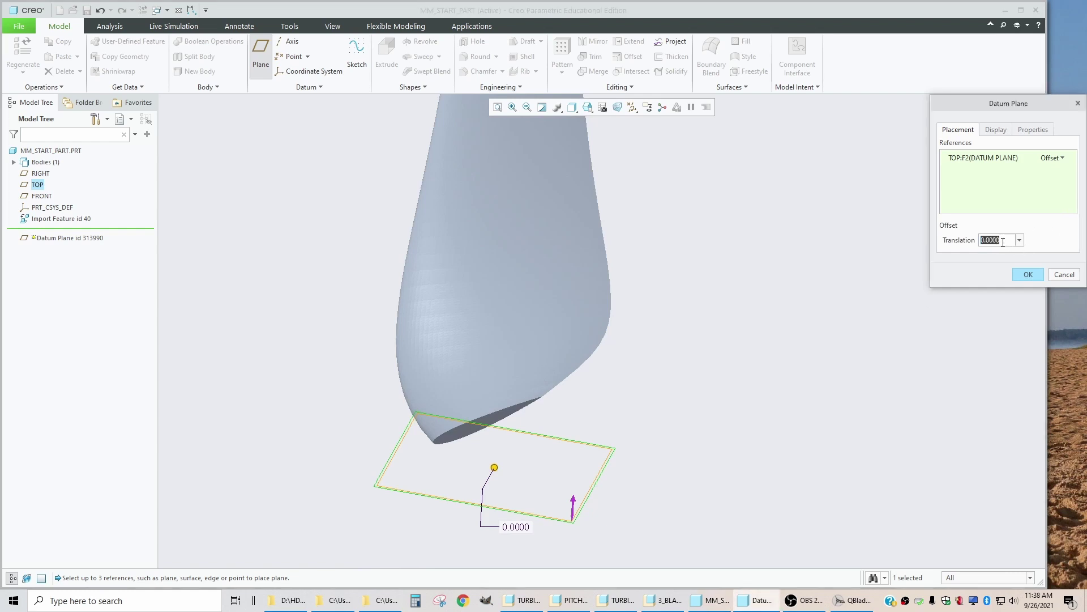
text(34+350/)
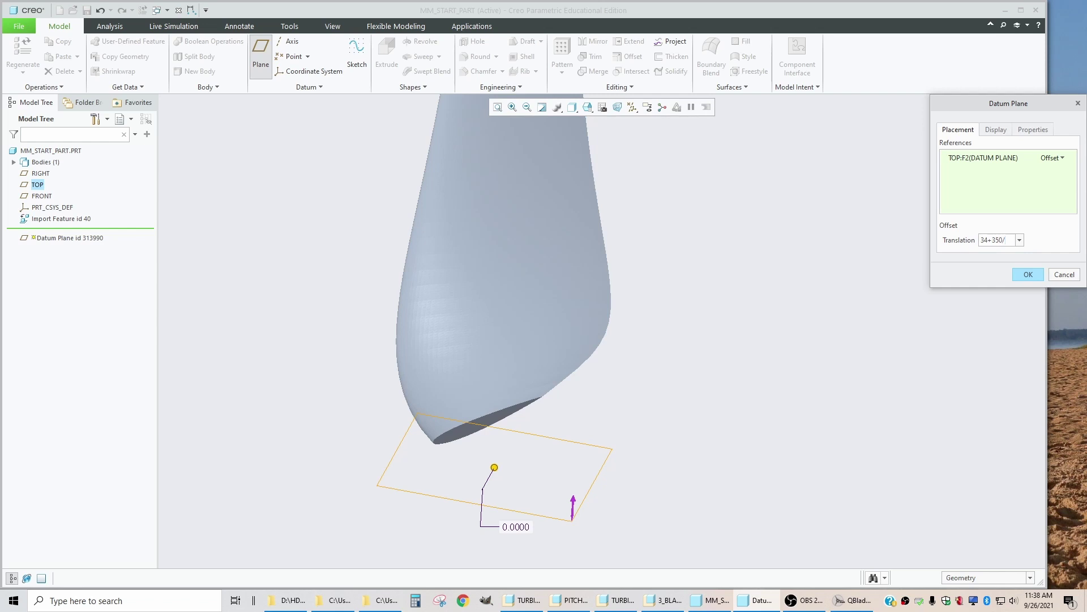
text(2)
key(Return)
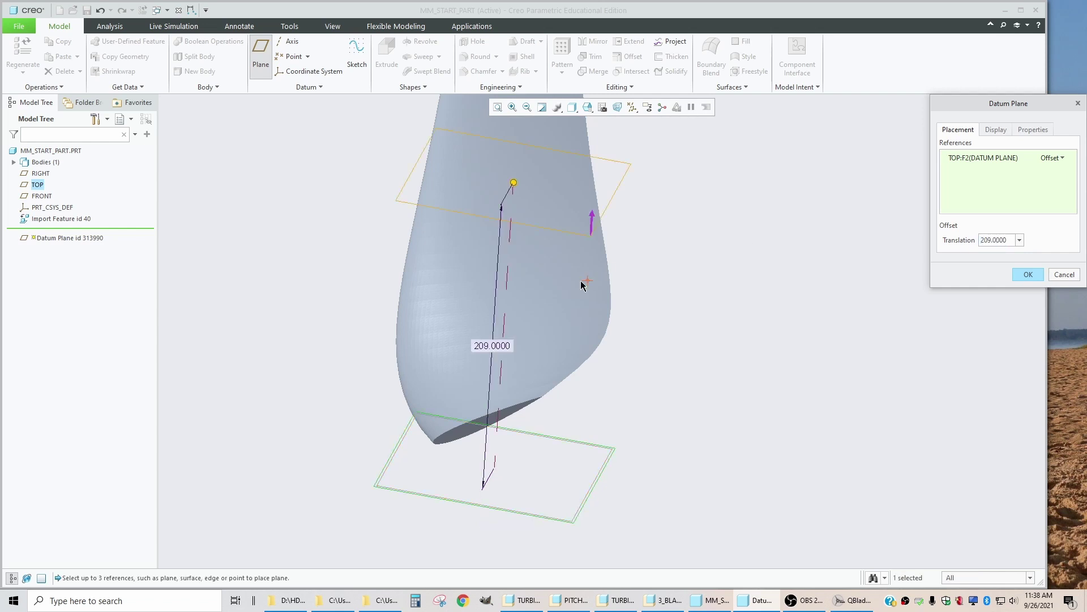
click(1028, 274)
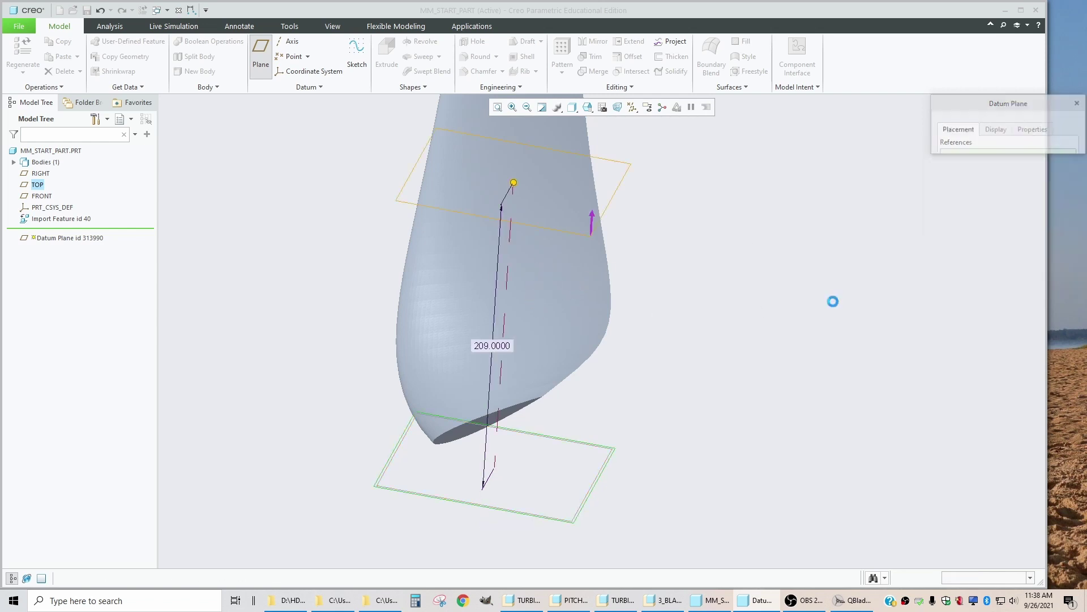
scroll(531, 338, down, 5)
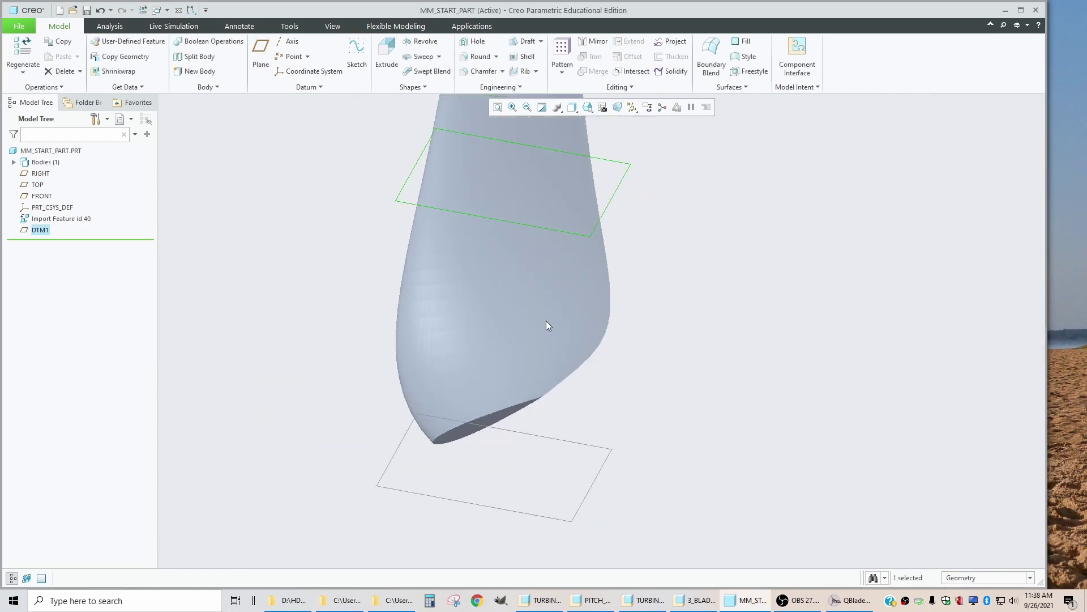
mouse_move(549, 322)
middle_down()
mouse_move(551, 338)
mouse_move(508, 396)
mouse_move(540, 260)
mouse_move(509, 331)
middle_up()
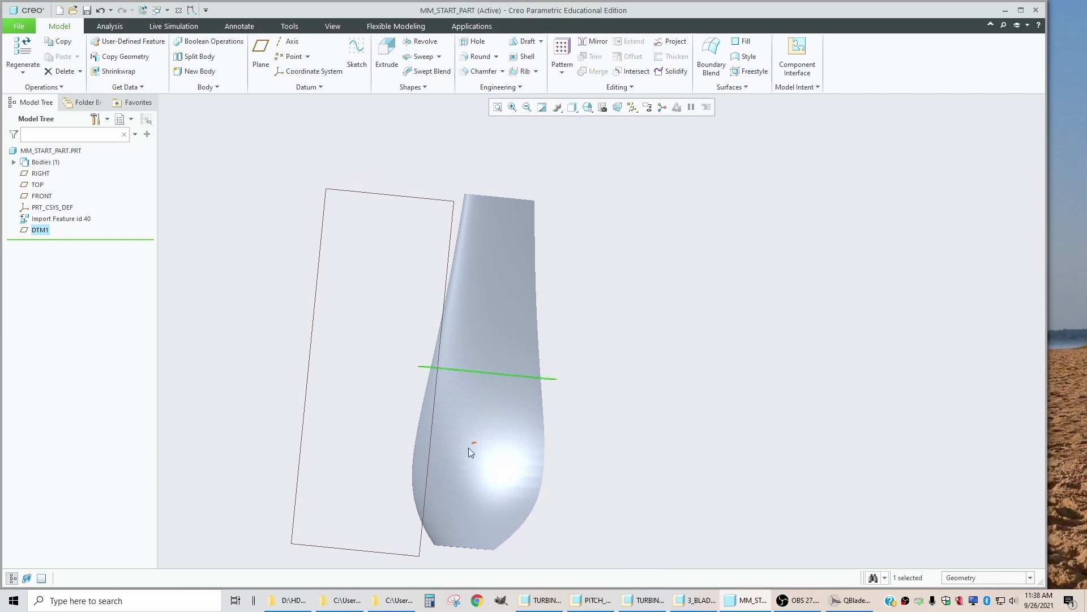
middle_drag(458, 253, 504, 249)
Step: Solidify the blade with DTM1 to remove material on one side, then inspect the cut face
click(419, 318)
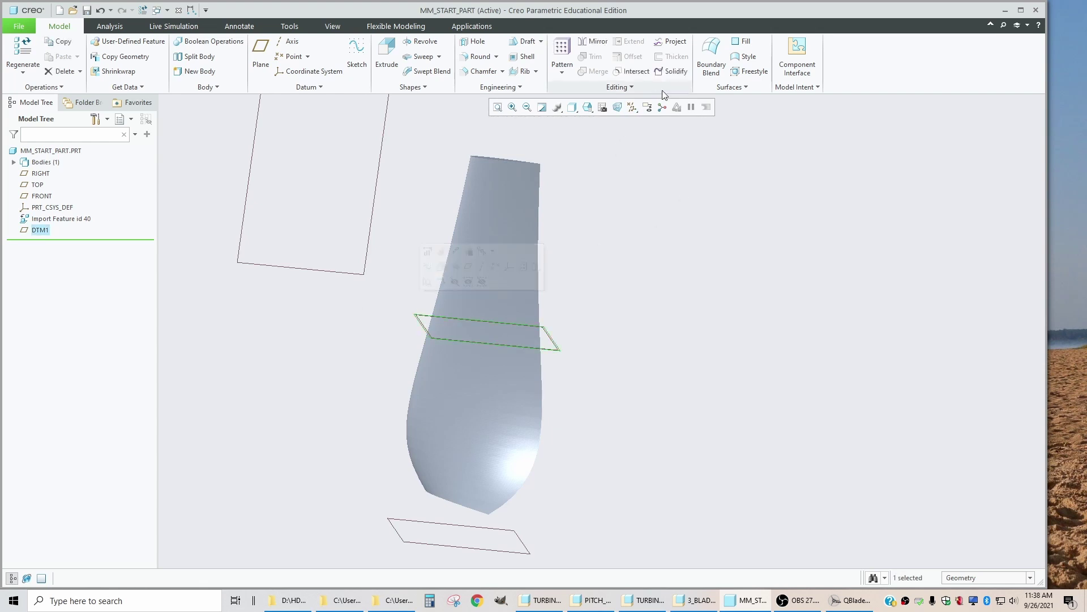
click(675, 73)
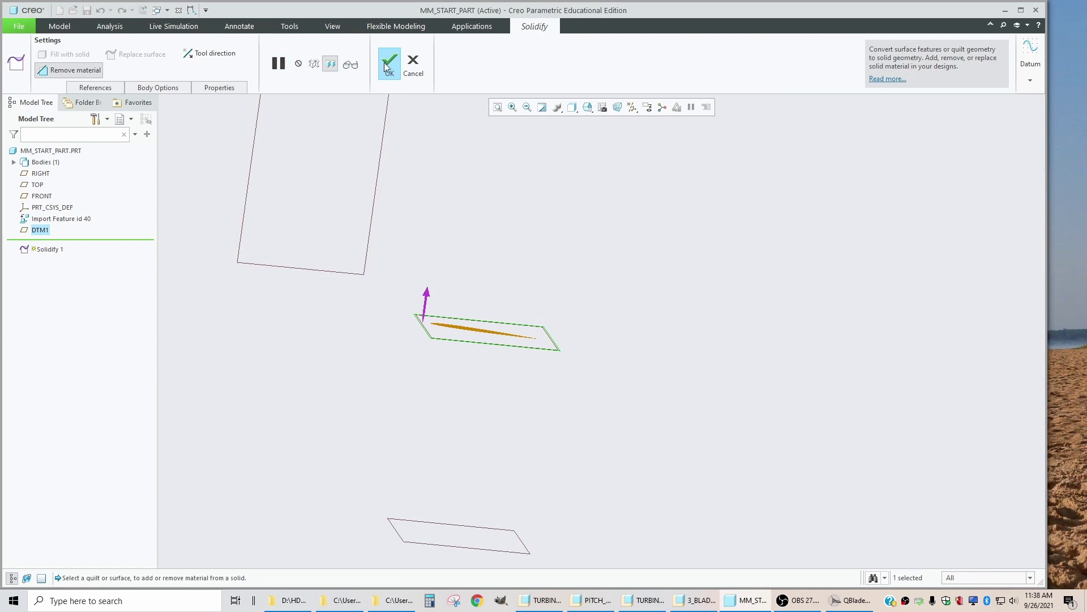
click(388, 65)
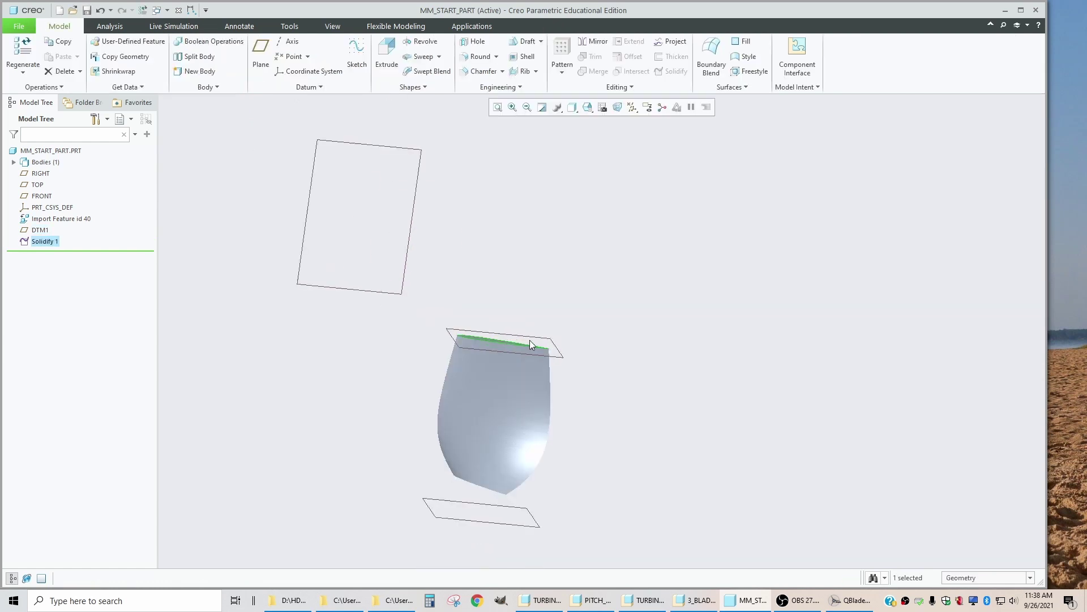
scroll(507, 438, down, 3)
mouse_move(504, 402)
middle_down()
mouse_move(493, 323)
mouse_move(487, 418)
mouse_move(473, 376)
mouse_move(477, 402)
middle_up()
scroll(478, 243, up, 2)
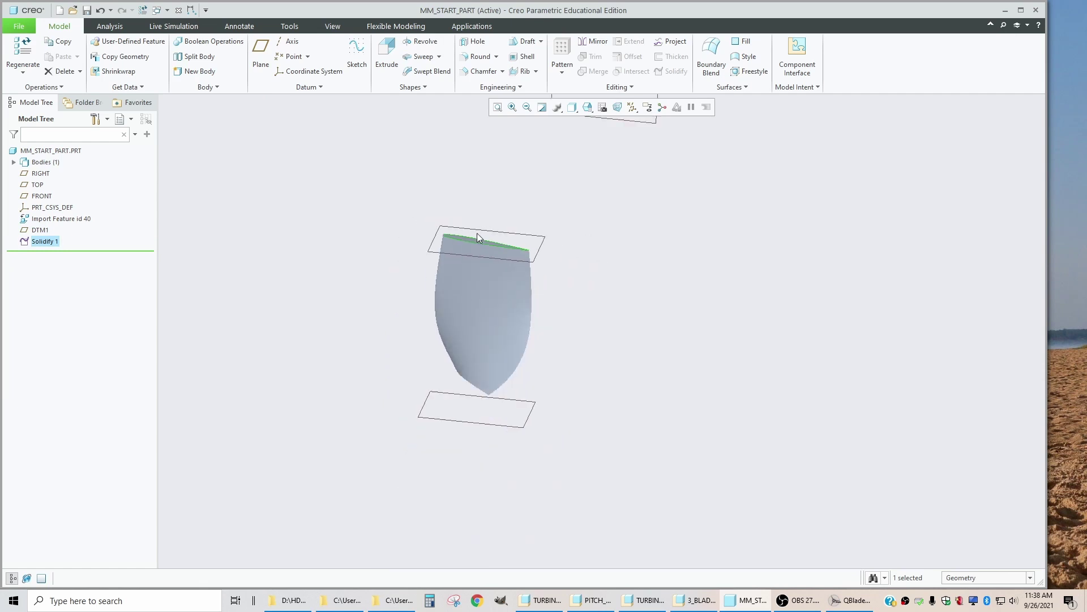
middle_drag(478, 248, 555, 248)
scroll(522, 288, down, 3)
middle_drag(522, 289, 554, 265)
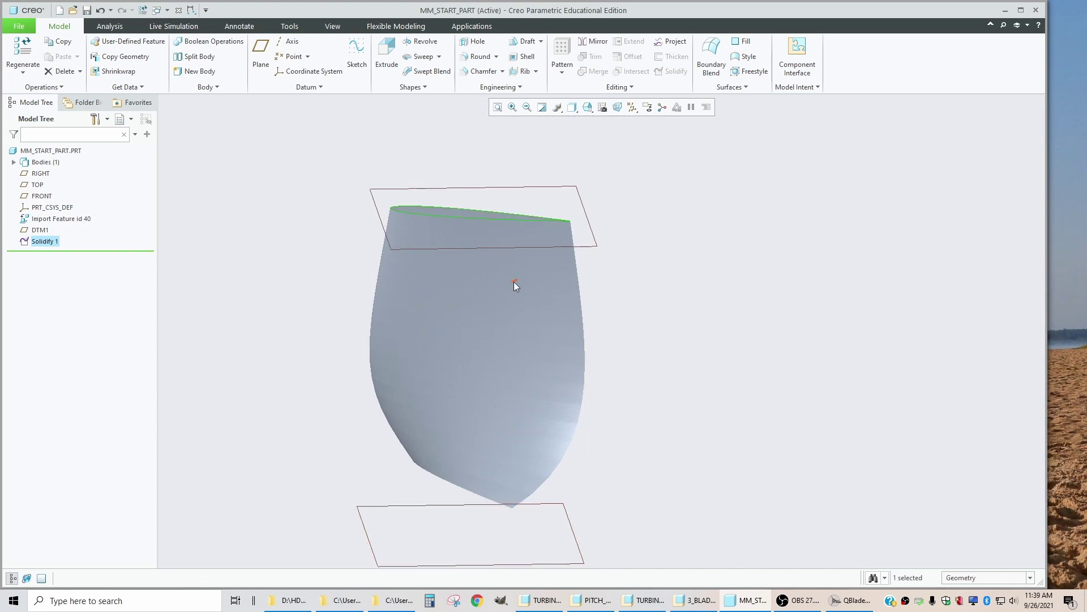
mouse_move(514, 281)
middle_down()
mouse_move(437, 262)
mouse_move(349, 267)
mouse_move(583, 290)
mouse_move(590, 317)
middle_up()
scroll(489, 360, down, 3)
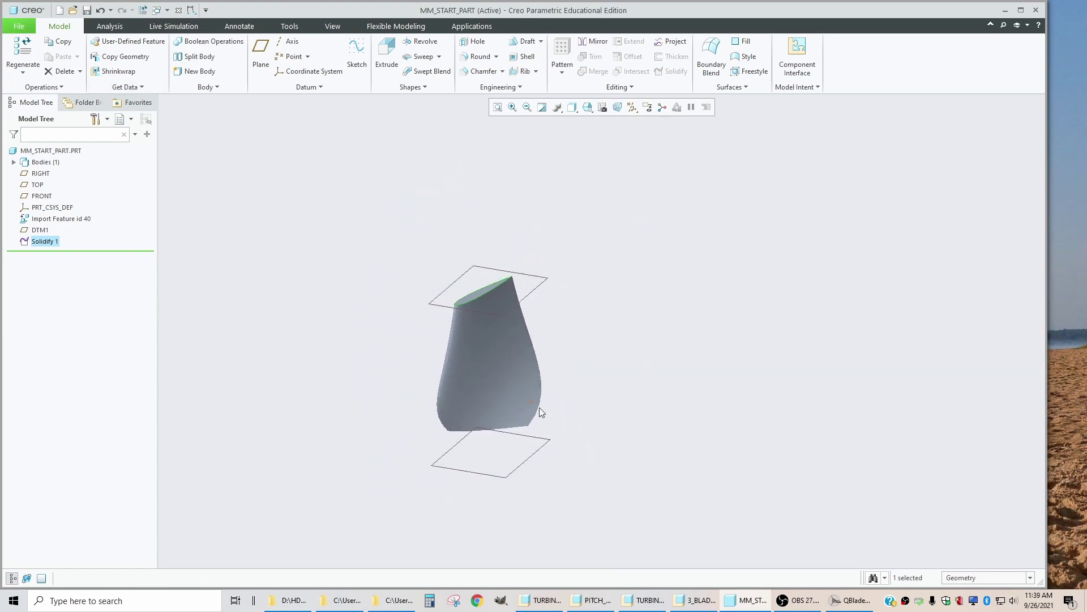
Step: Save a copy of the part as DEMO_BLADE_BASE, then return to the standard view orientation
click(18, 26)
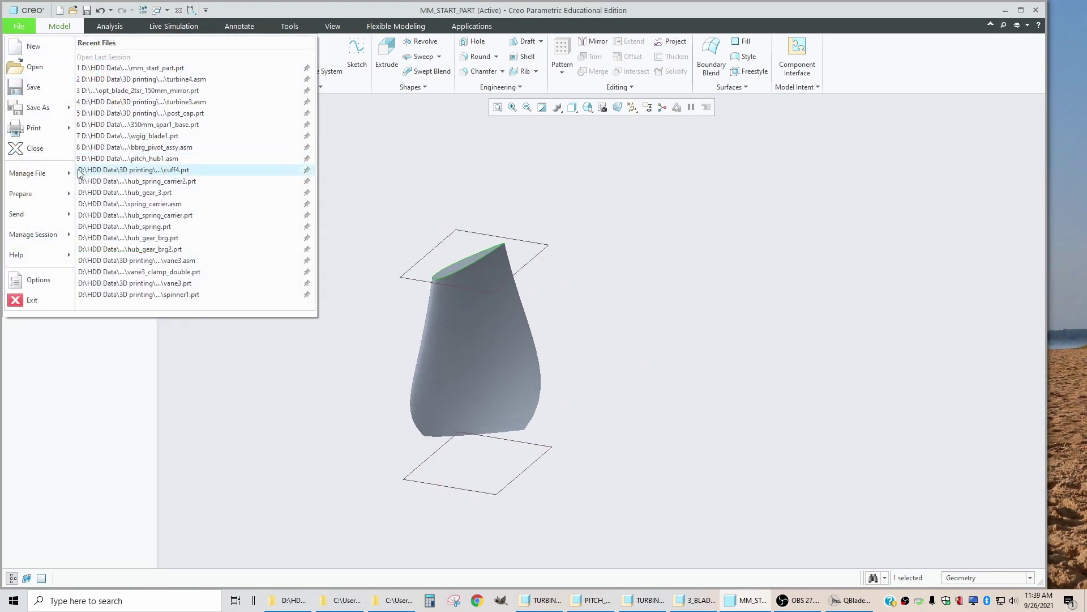
mouse_move(40, 108)
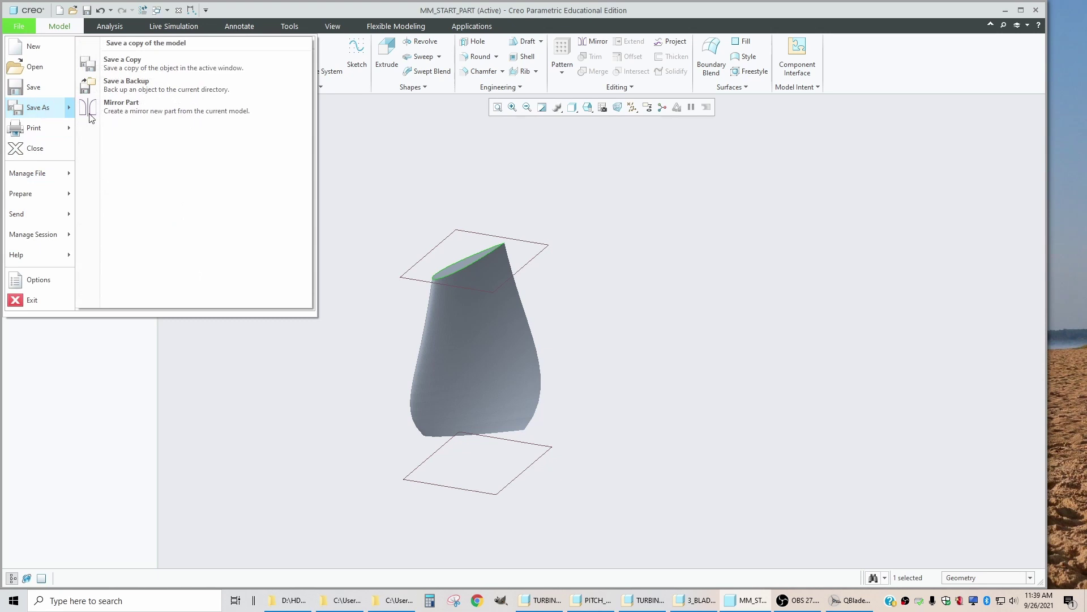
click(150, 67)
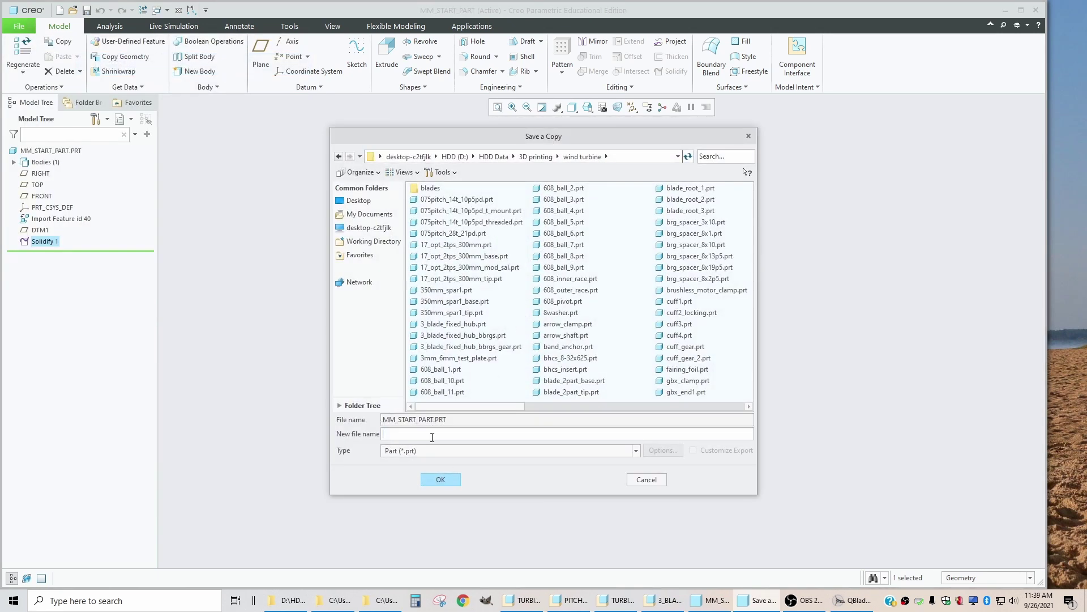
text(DEMO_BLADE_BASE)
click(440, 479)
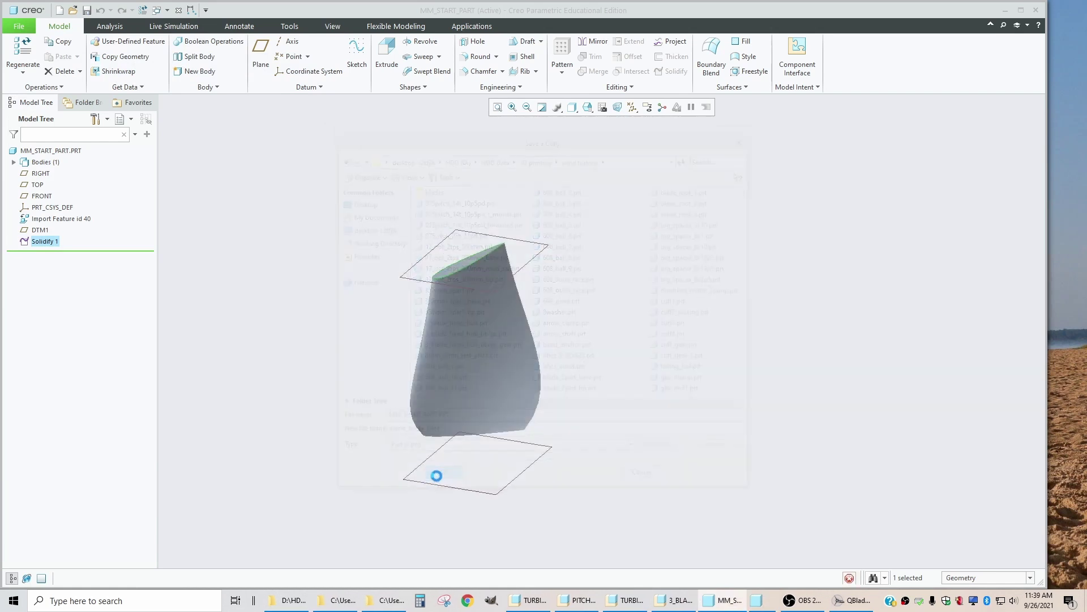
mouse_move(436, 473)
middle_down()
mouse_move(492, 364)
mouse_move(450, 416)
mouse_move(459, 408)
middle_up()
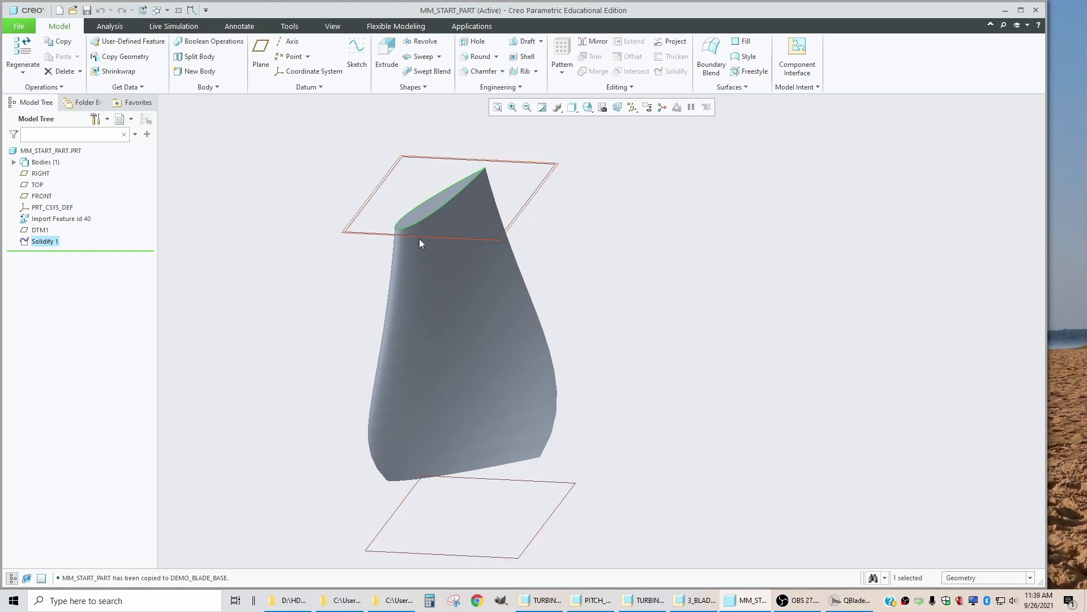
middle_drag(480, 440, 480, 441)
key(ctrl+d)
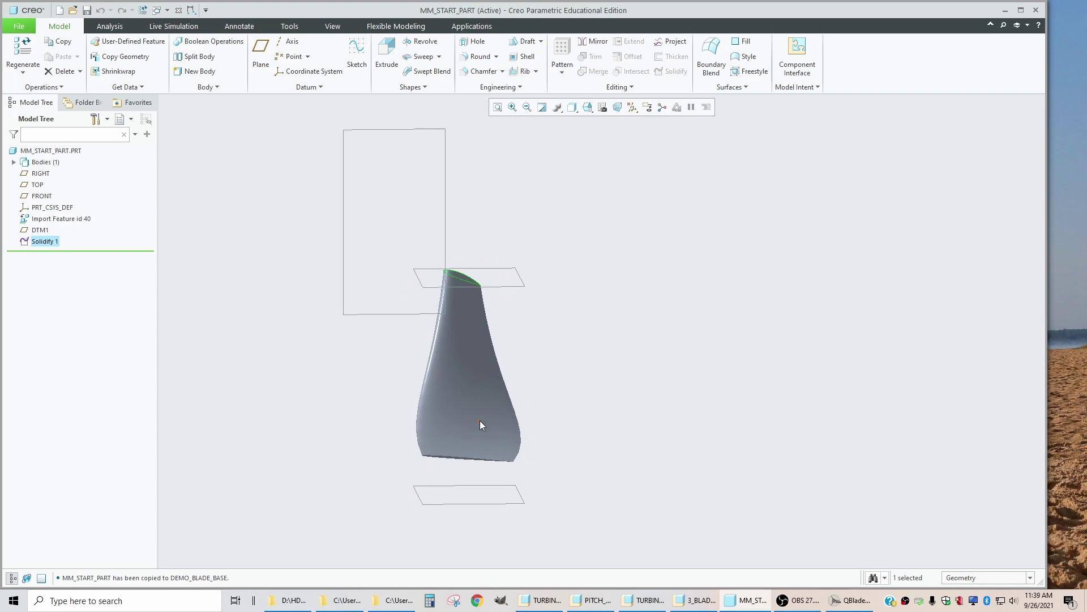
scroll(471, 404, up, 1)
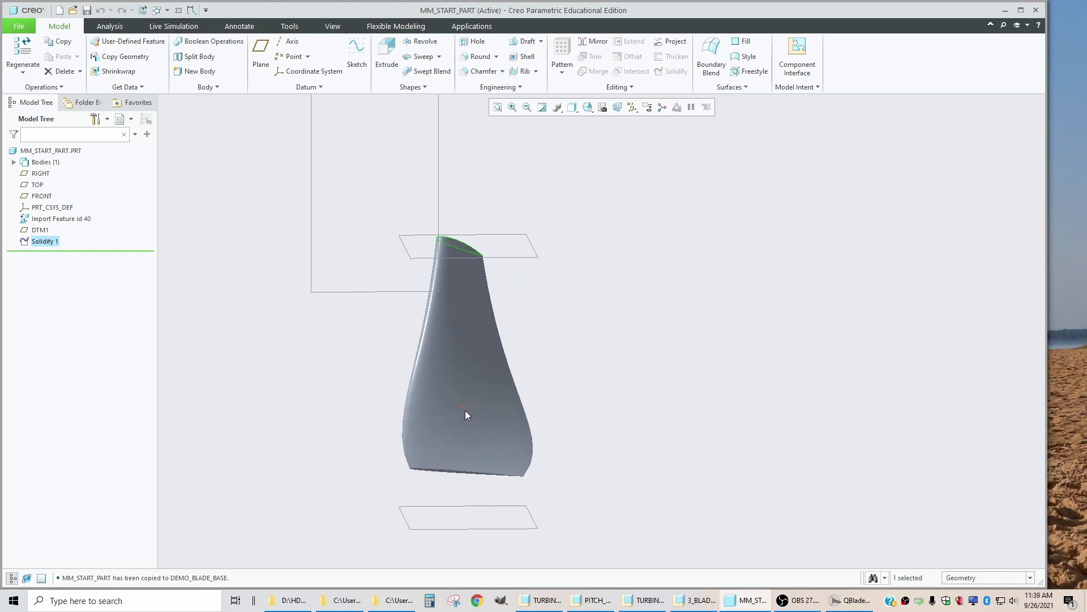
scroll(465, 410, up, 1)
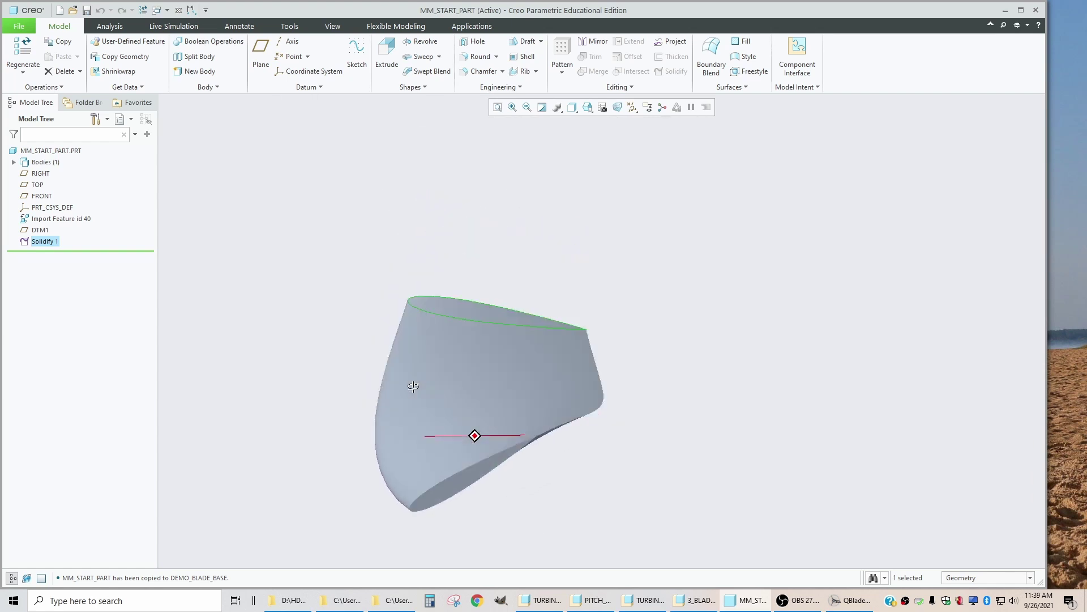